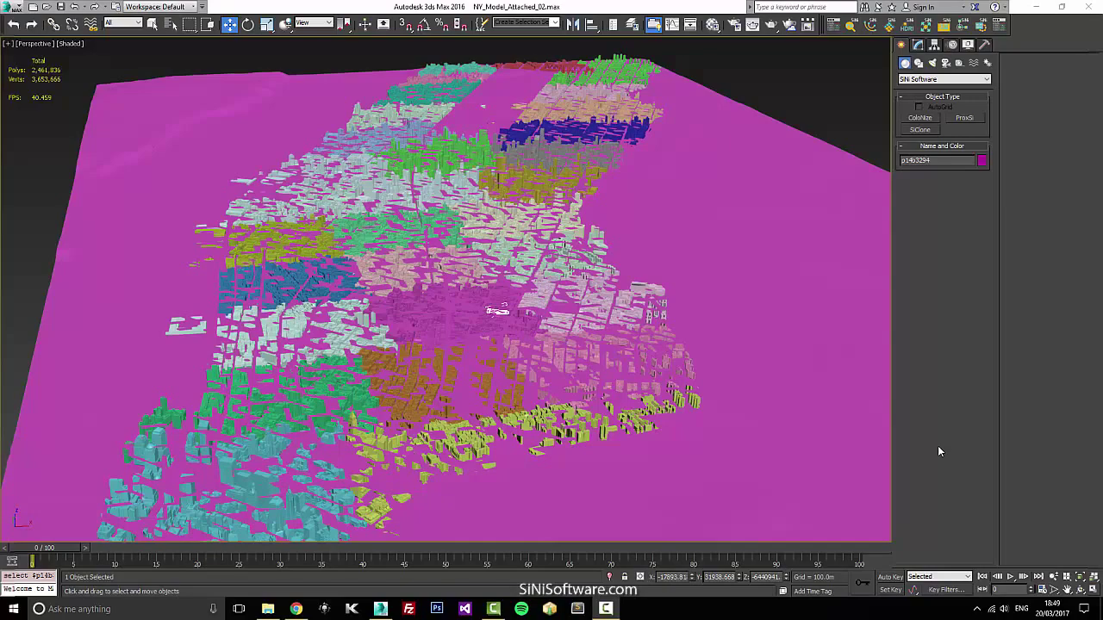
# Step: Scan the whole city scene with ForenSic to check for problematic and unused items
pyautogui.moveTo(698, 399); pyautogui.dragTo(731, 357, button='middle')
pyautogui.click(852, 25)
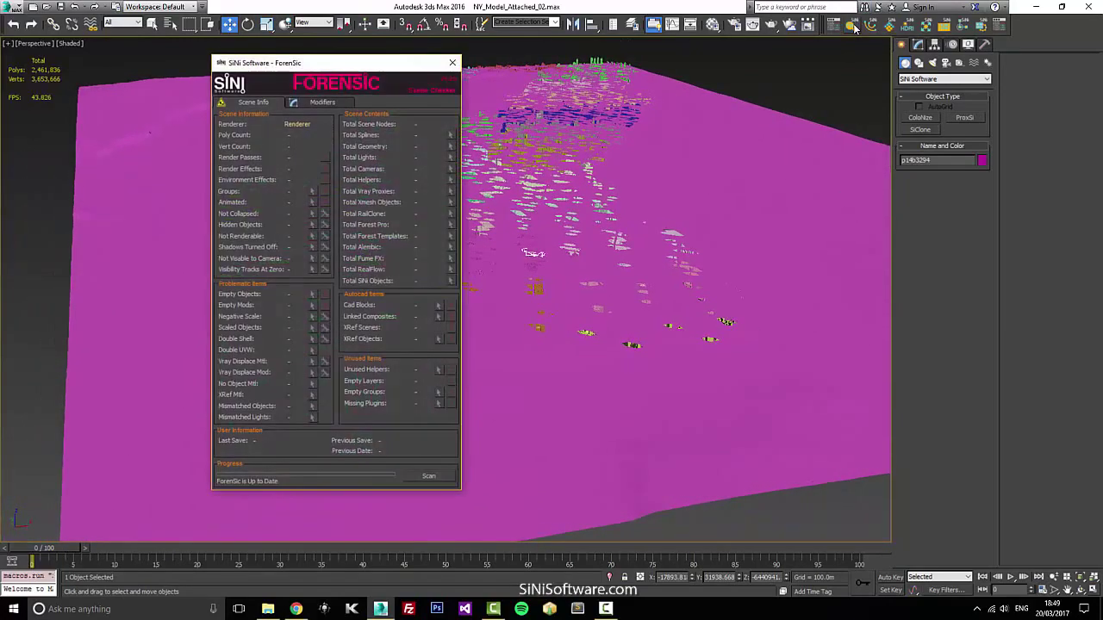
pyautogui.click(429, 476)
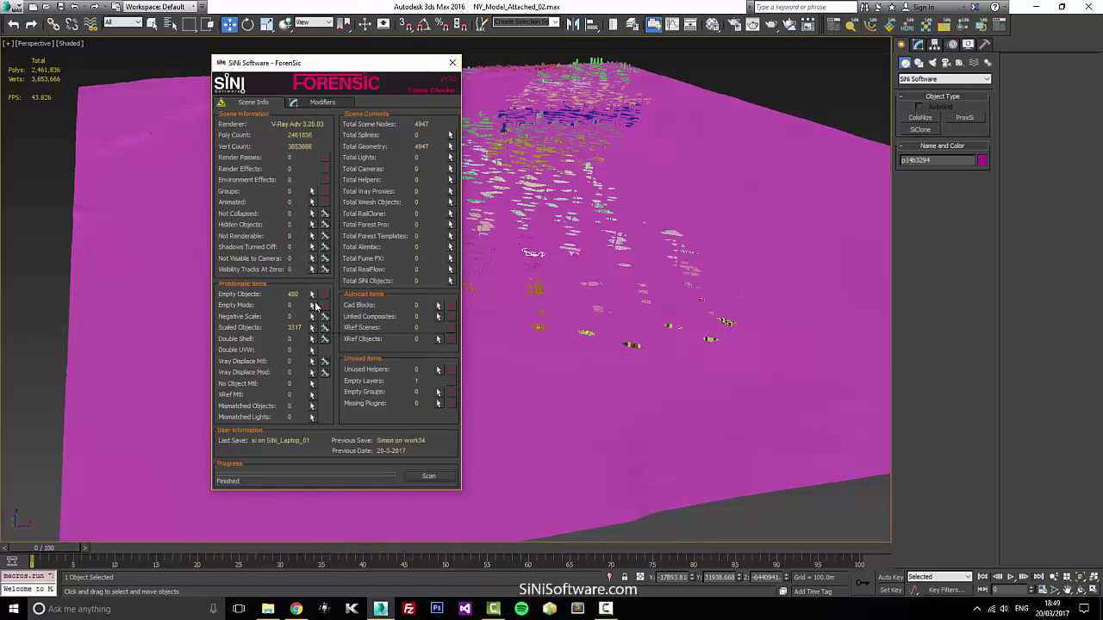
pyautogui.moveTo(540, 418); pyautogui.dragTo(533, 418, button='middle')
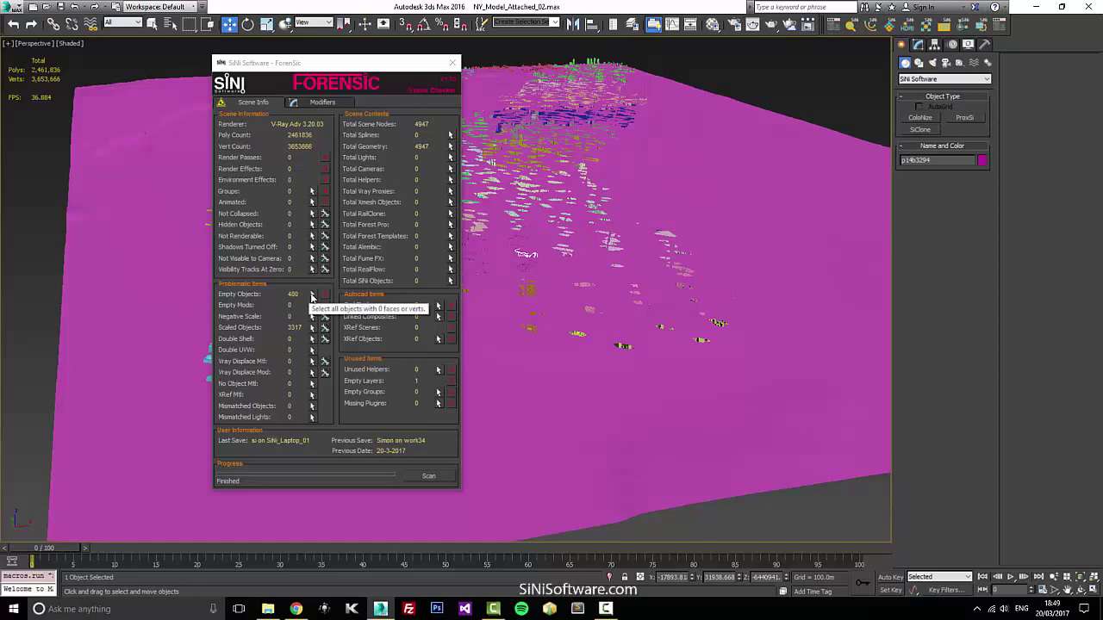
# Step: Select and delete the empty objects reported by ForenSic, and remove the empty layers from the scene
pyautogui.click(312, 295)
pyautogui.scroll(3, 768, 222)
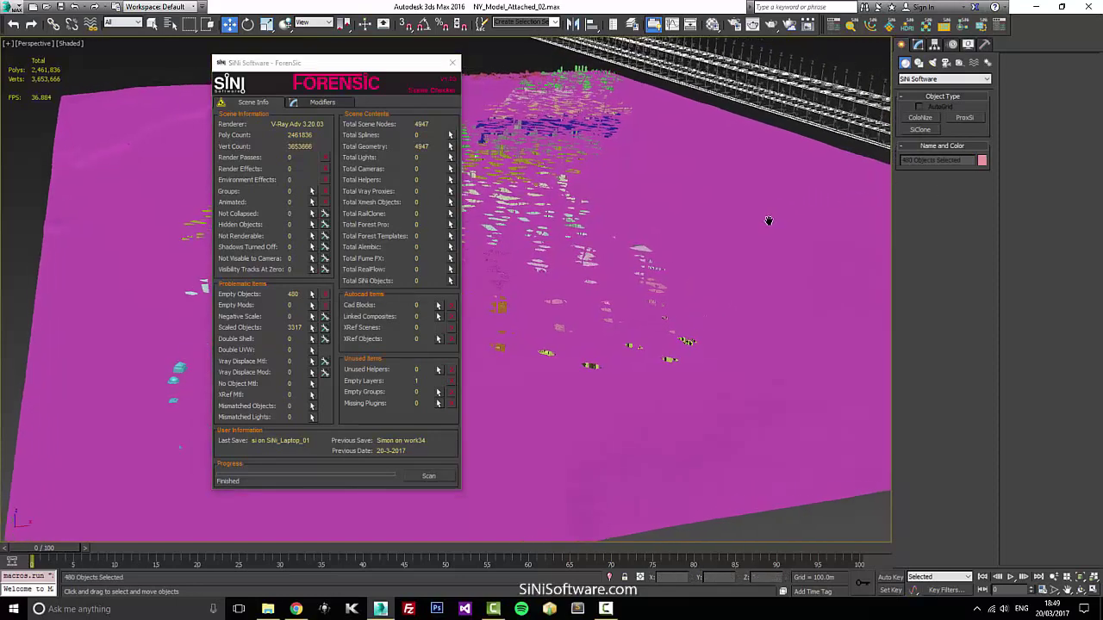
pyautogui.click(324, 293)
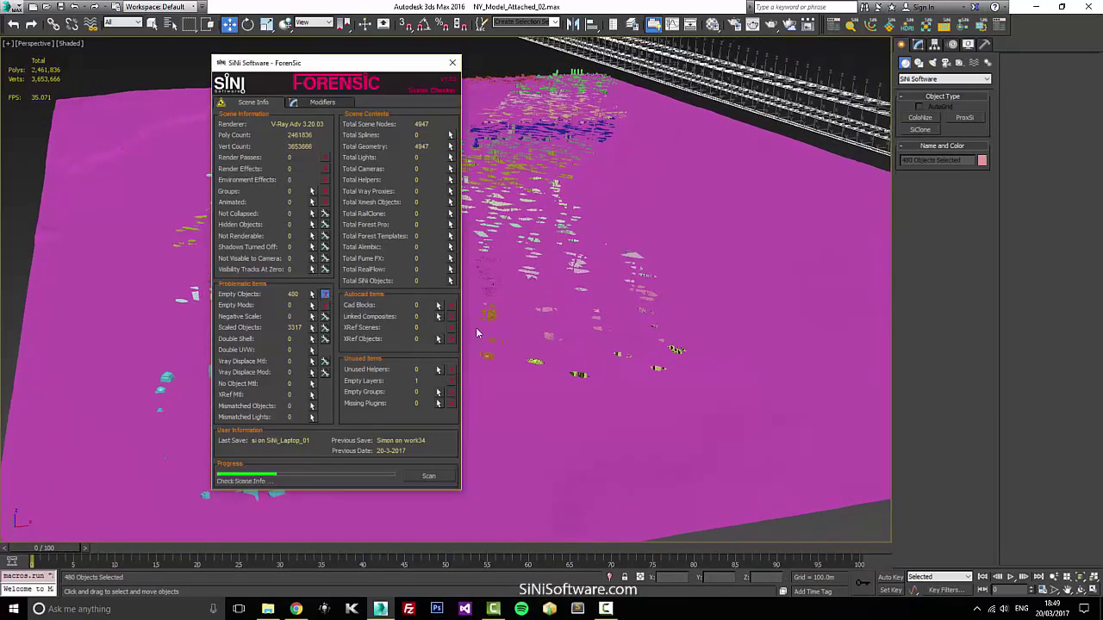
pyautogui.scroll(1, 543, 376)
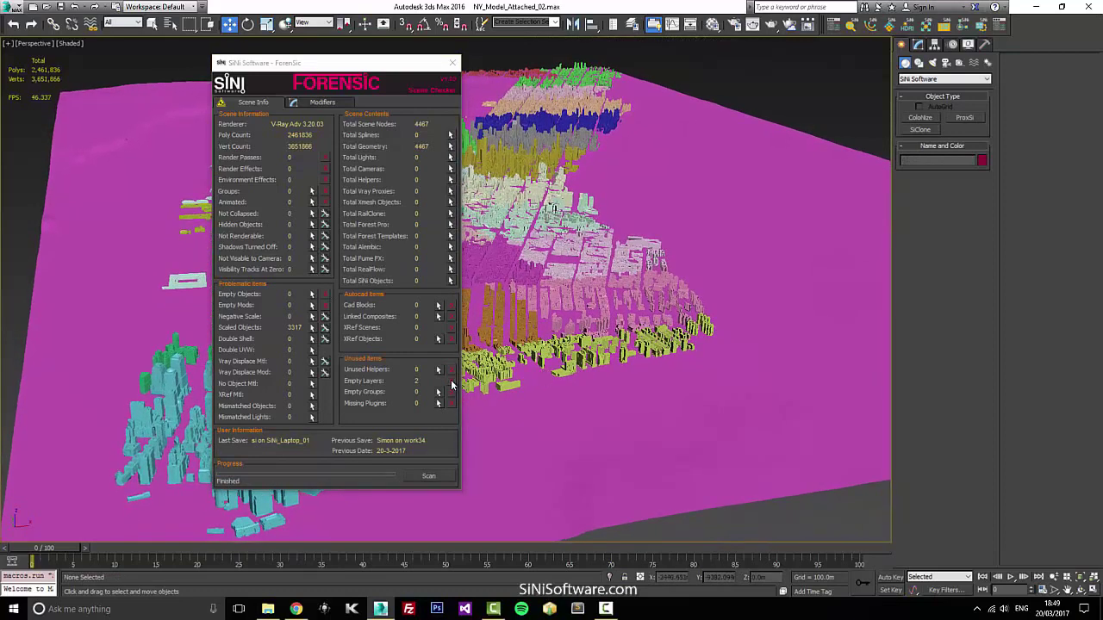
pyautogui.click(450, 381)
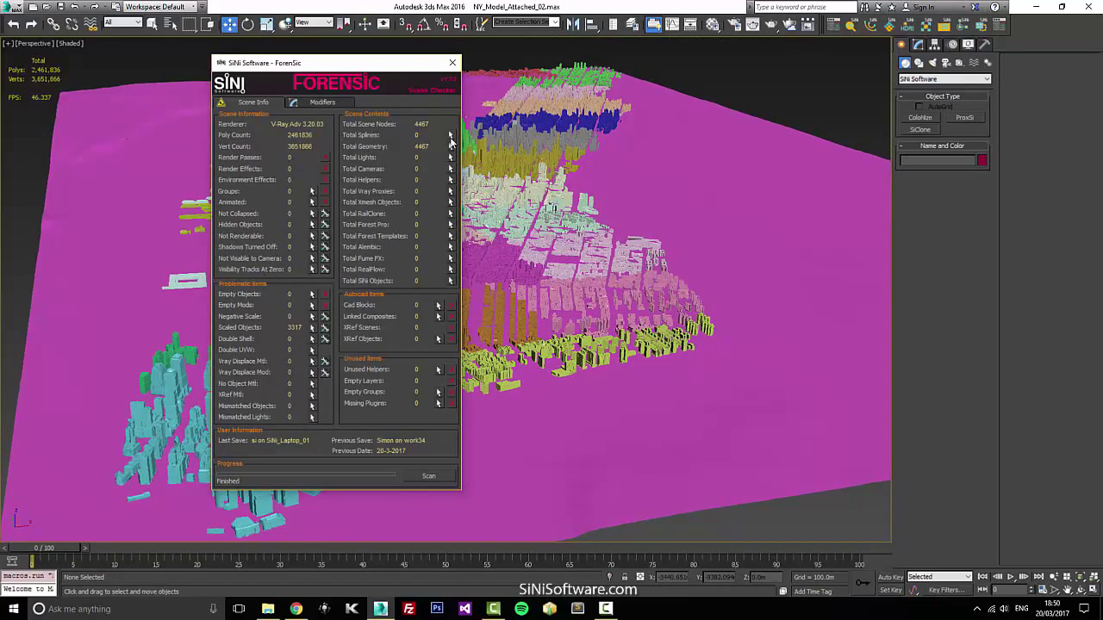
pyautogui.click(452, 62)
# Step: Select all the buildings without the ground and reset them with IgNite's Reset Obj tool
pyautogui.keyDown('alt'); pyautogui.moveTo(580, 310); pyautogui.dragTo(615, 349, button='middle'); pyautogui.keyUp('alt')
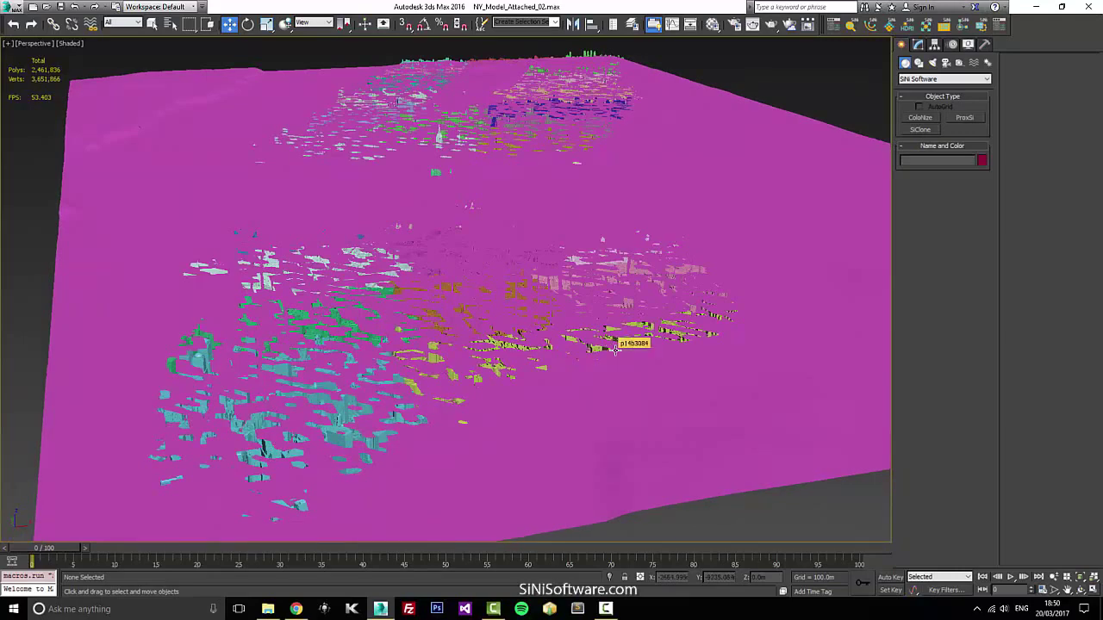
pyautogui.hotkey('ctrl', 'a')
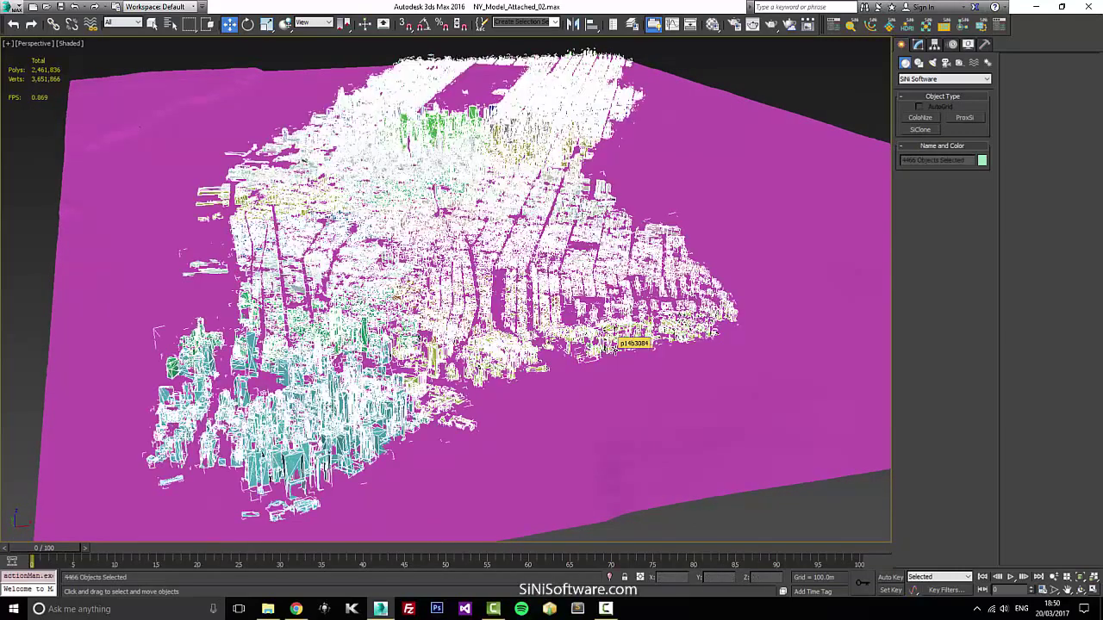
pyautogui.click(833, 26)
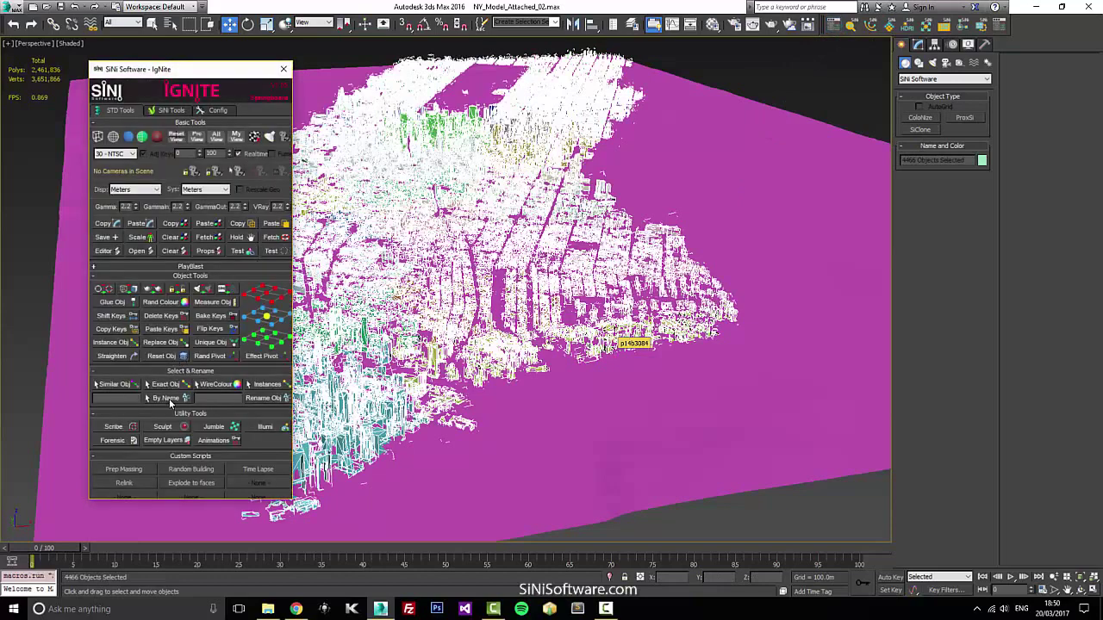
pyautogui.click(170, 358)
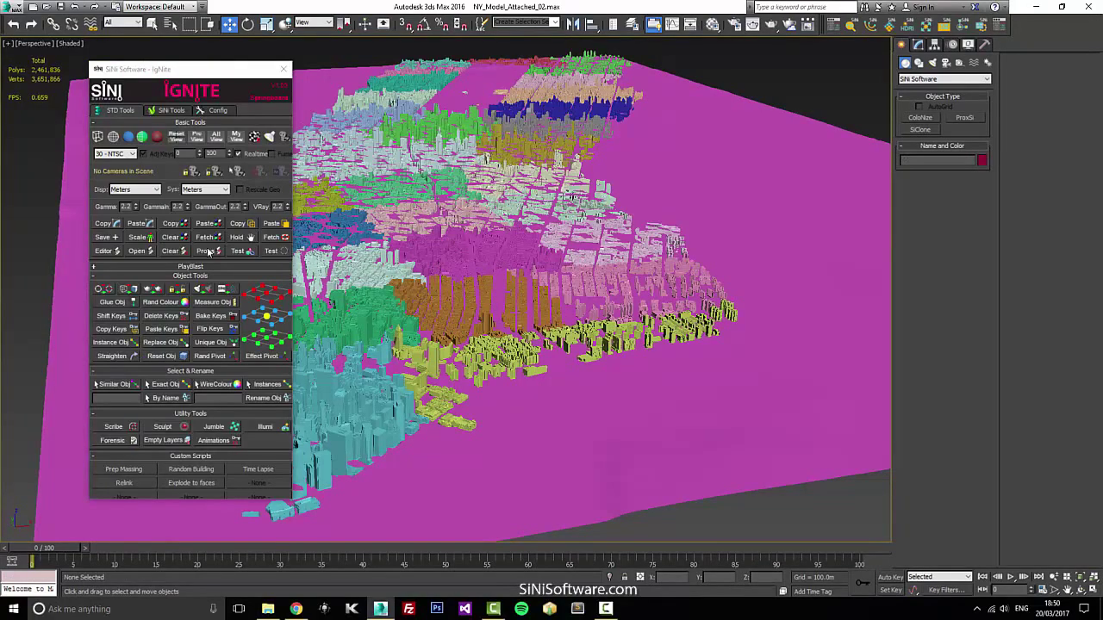
pyautogui.click(284, 69)
# Step: Examine a turquoise building and the surrounding city blocks from several angles and distances
pyautogui.click(346, 443)
pyautogui.keyDown('alt'); pyautogui.moveTo(353, 507); pyautogui.dragTo(346, 511, button='middle'); pyautogui.keyUp('alt')
pyautogui.scroll(10, 346, 500)
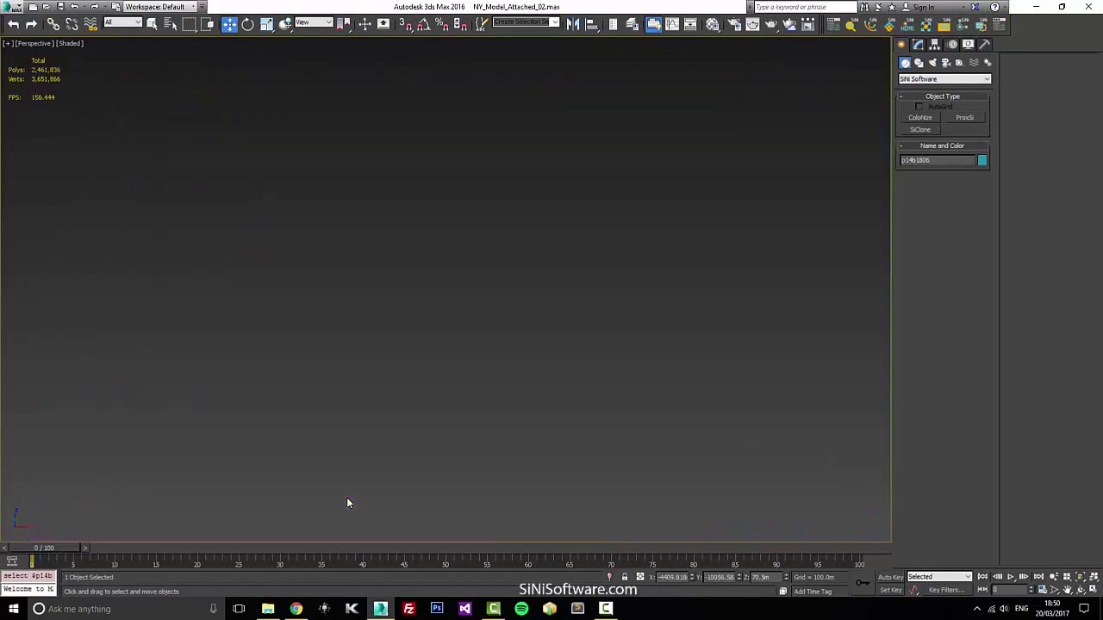
pyautogui.scroll(-10, 355, 456)
pyautogui.keyDown('alt'); pyautogui.moveTo(369, 443); pyautogui.dragTo(393, 455, button='middle'); pyautogui.keyUp('alt')
pyautogui.scroll(-8, 393, 455)
pyautogui.keyDown('alt'); pyautogui.moveTo(460, 447); pyautogui.dragTo(474, 440, button='middle'); pyautogui.keyUp('alt')
pyautogui.scroll(8, 479, 436)
pyautogui.scroll(-6, 479, 436)
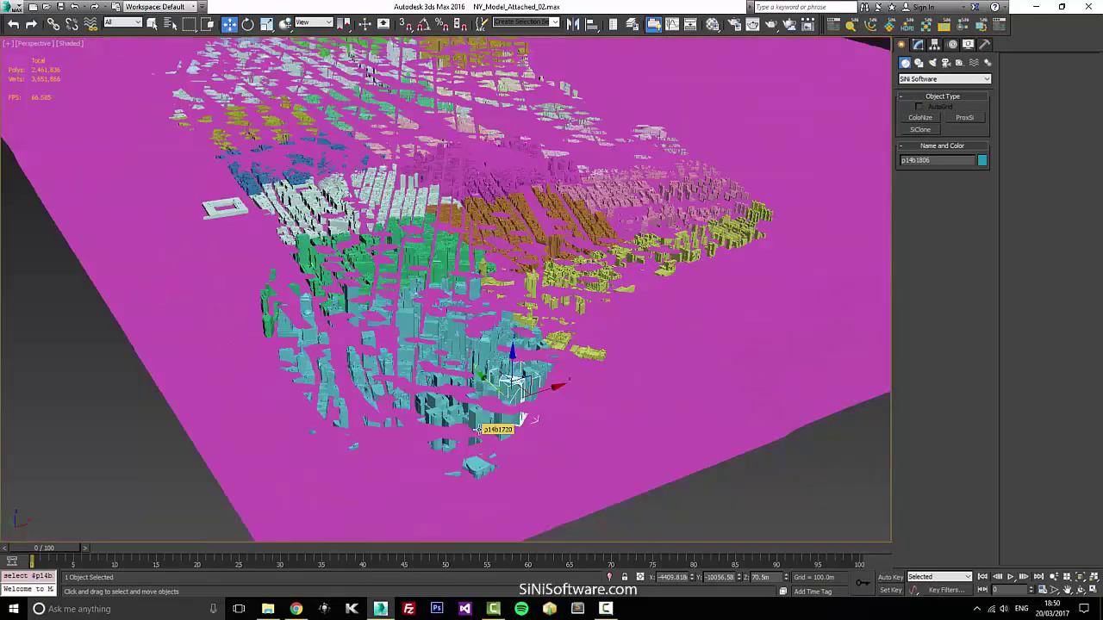
pyautogui.scroll(-3, 483, 385)
pyautogui.scroll(4, 441, 372)
pyautogui.keyDown('alt'); pyautogui.moveTo(438, 372); pyautogui.dragTo(443, 403, button='middle'); pyautogui.keyUp('alt')
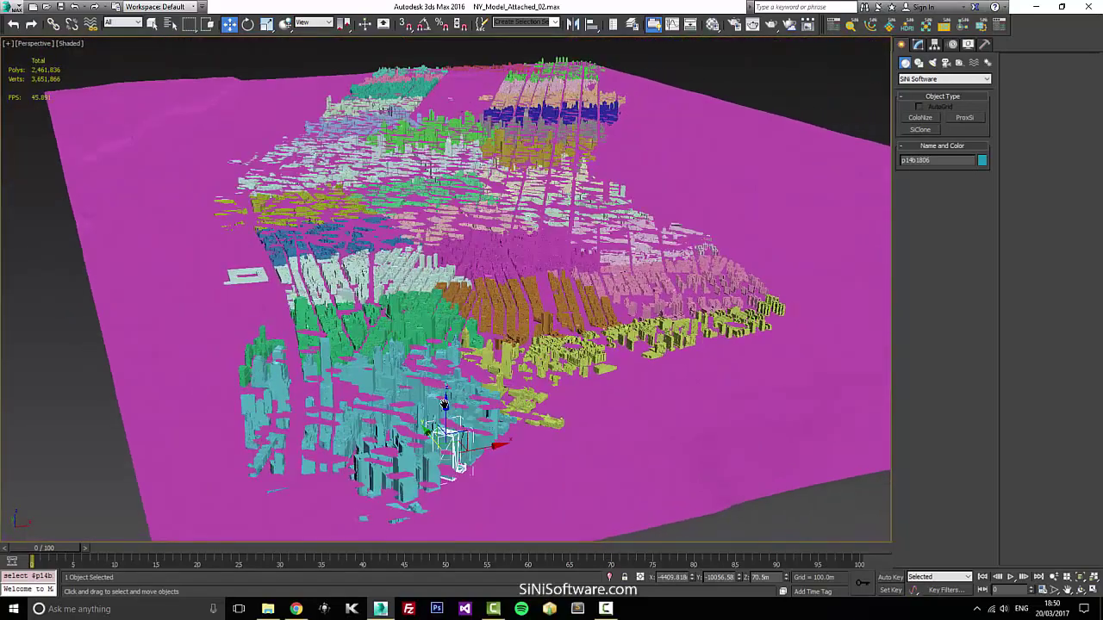
# Step: Weld the vertices of all the buildings with Sculpt, using a weld threshold of 0.001
pyautogui.click(888, 26)
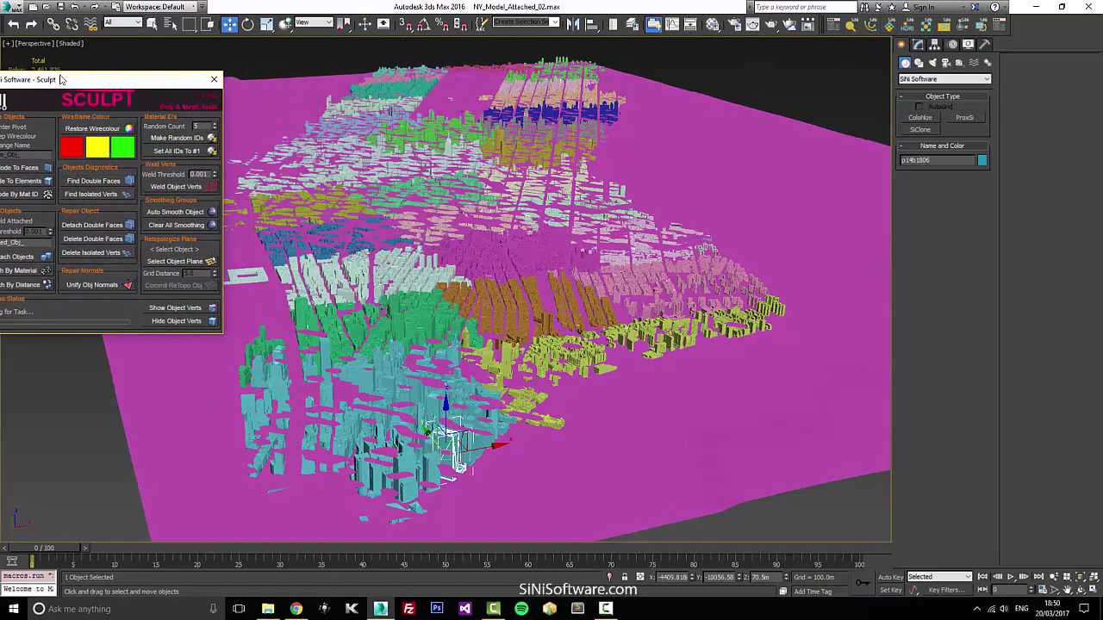
pyautogui.moveTo(60, 80); pyautogui.dragTo(69, 143)
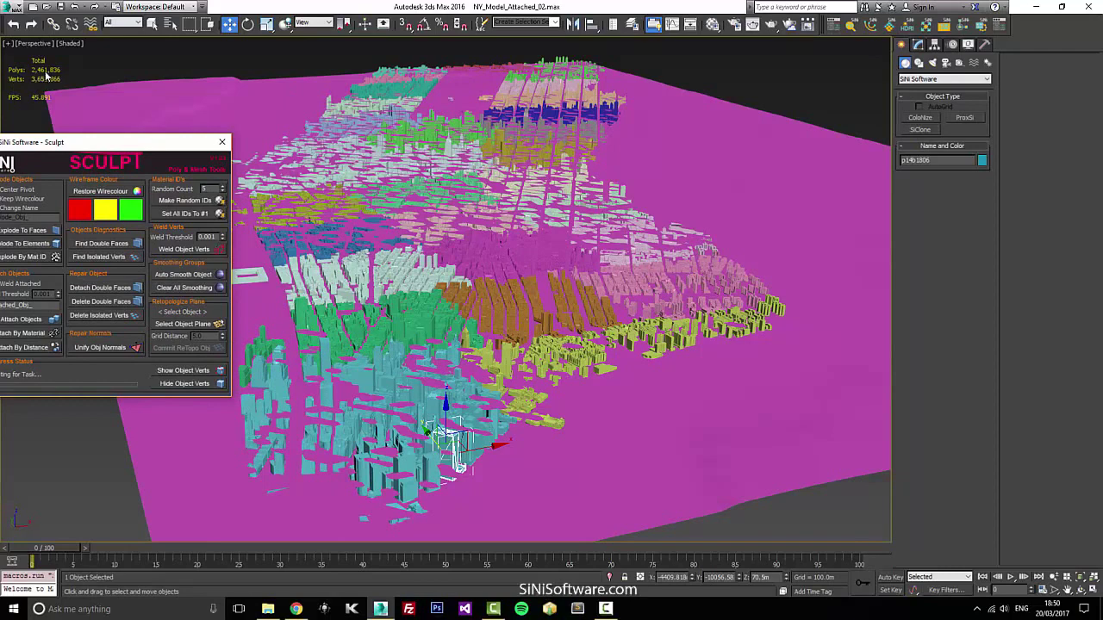
pyautogui.moveTo(79, 143); pyautogui.dragTo(97, 125)
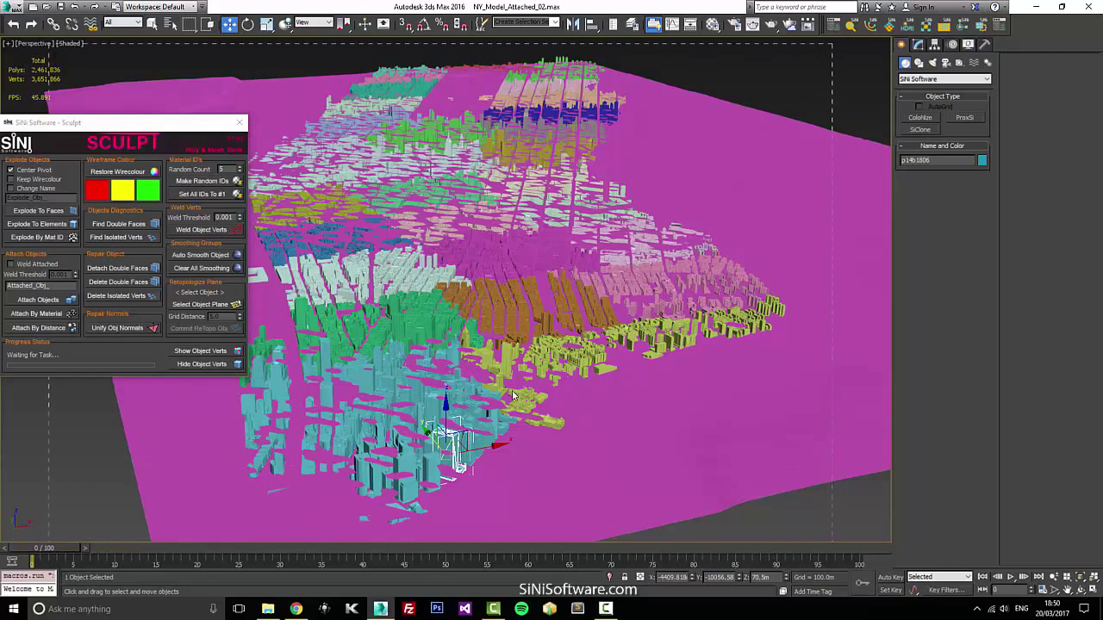
pyautogui.hotkey('ctrl', 'a')
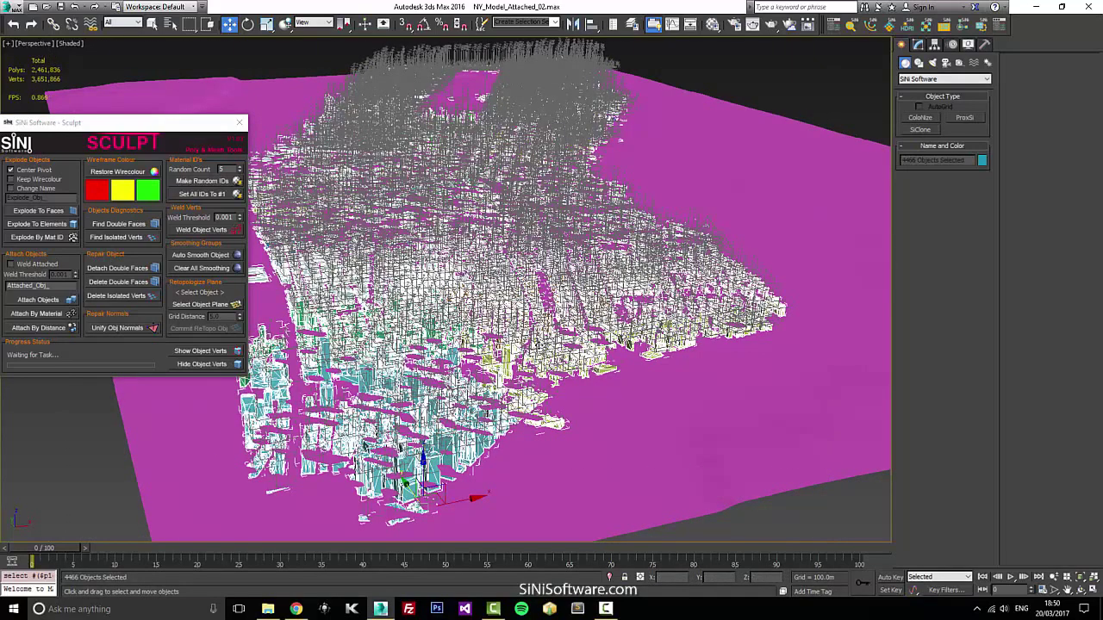
pyautogui.moveTo(195, 126); pyautogui.dragTo(210, 121)
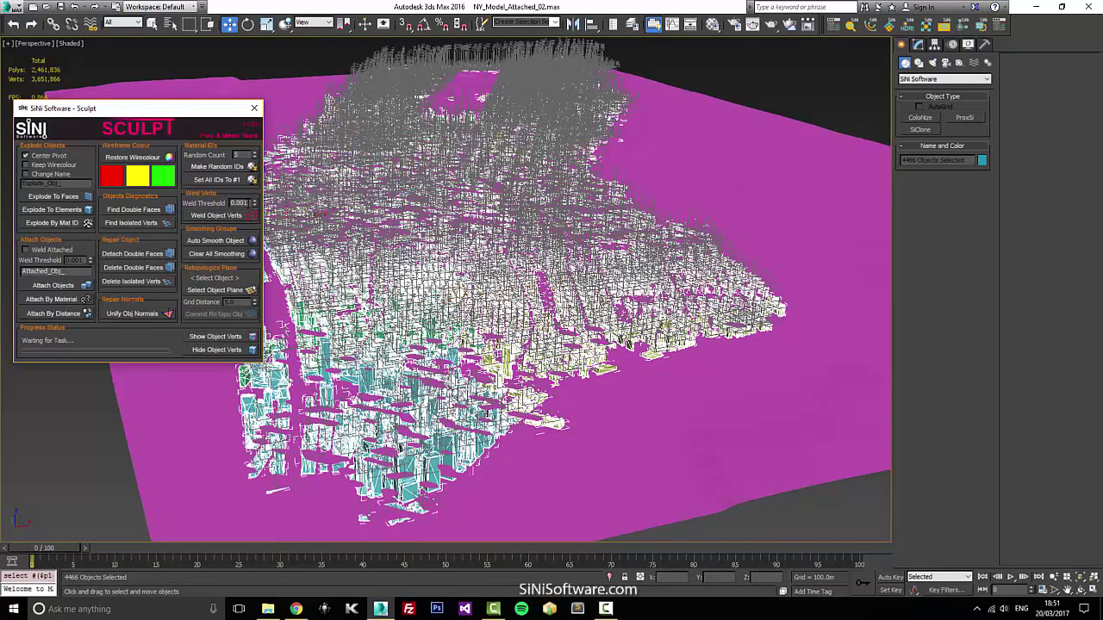
pyautogui.click(238, 221)
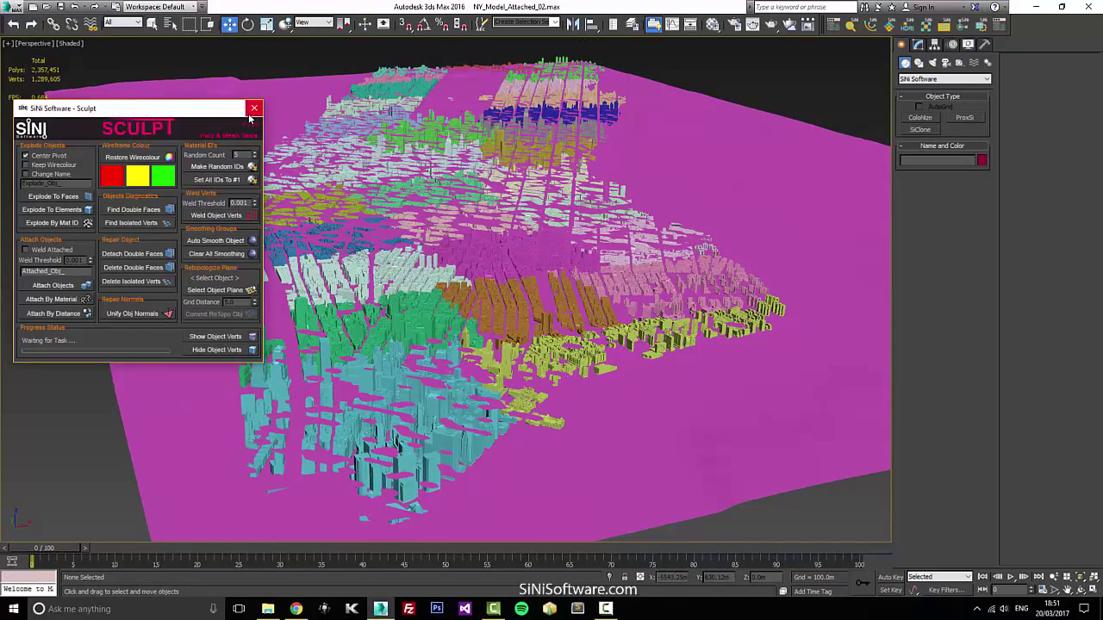
# Step: Select all the buildings and check them for double faces with Sculpt
pyautogui.moveTo(603, 241)
pyautogui.keyDown('alt'); pyautogui.mouseDown(button='middle')
pyautogui.moveTo(707, 254)
pyautogui.moveTo(788, 124)
pyautogui.mouseUp(button='middle'); pyautogui.keyUp('alt')
pyautogui.moveTo(858, 44); pyautogui.dragTo(260, 496)
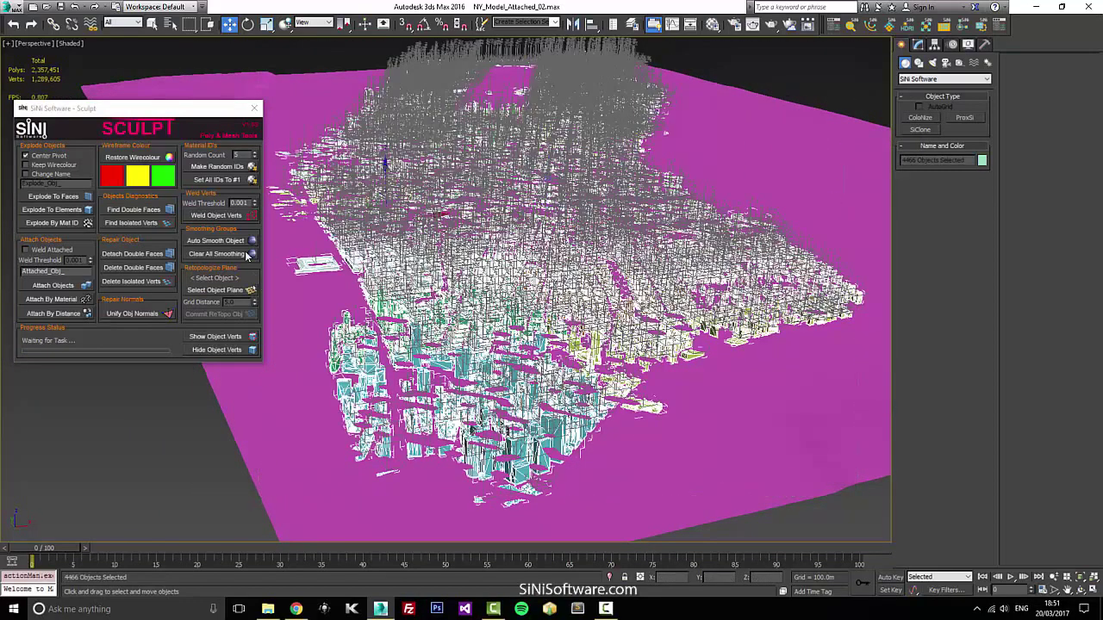
pyautogui.click(122, 213)
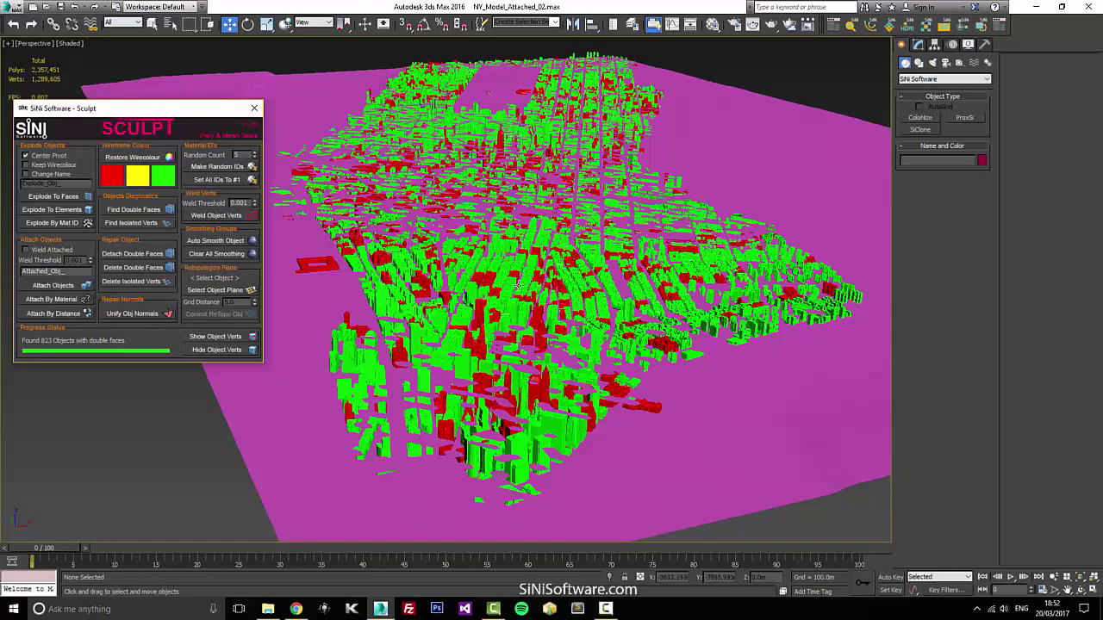
# Step: Select all the buildings flagged red in Sculpt and detach their double faces
pyautogui.click(527, 325)
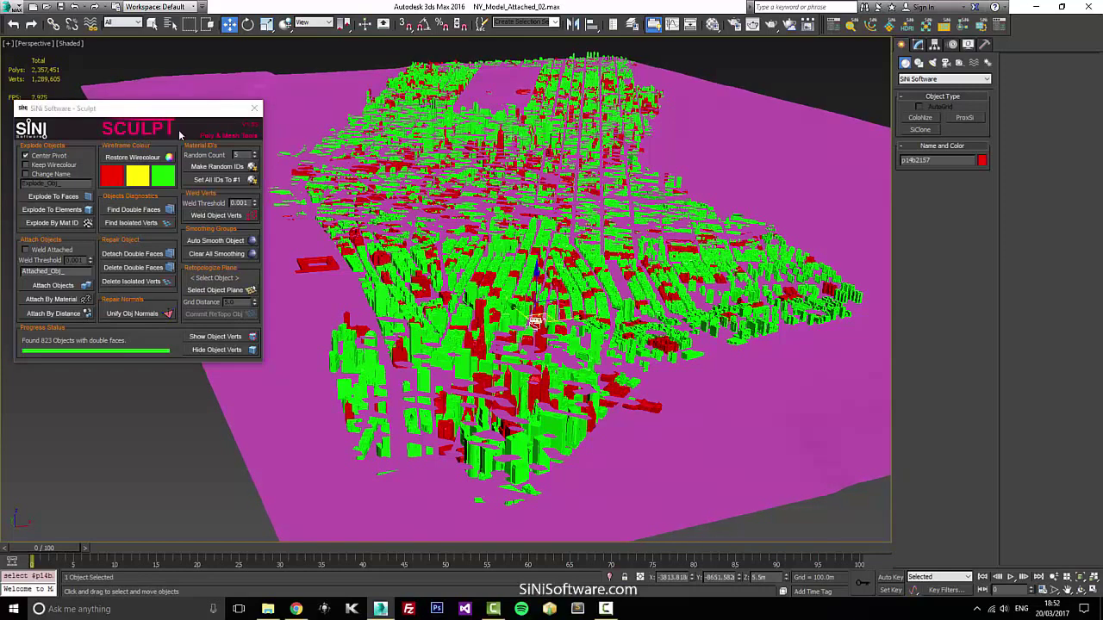
pyautogui.click(105, 175)
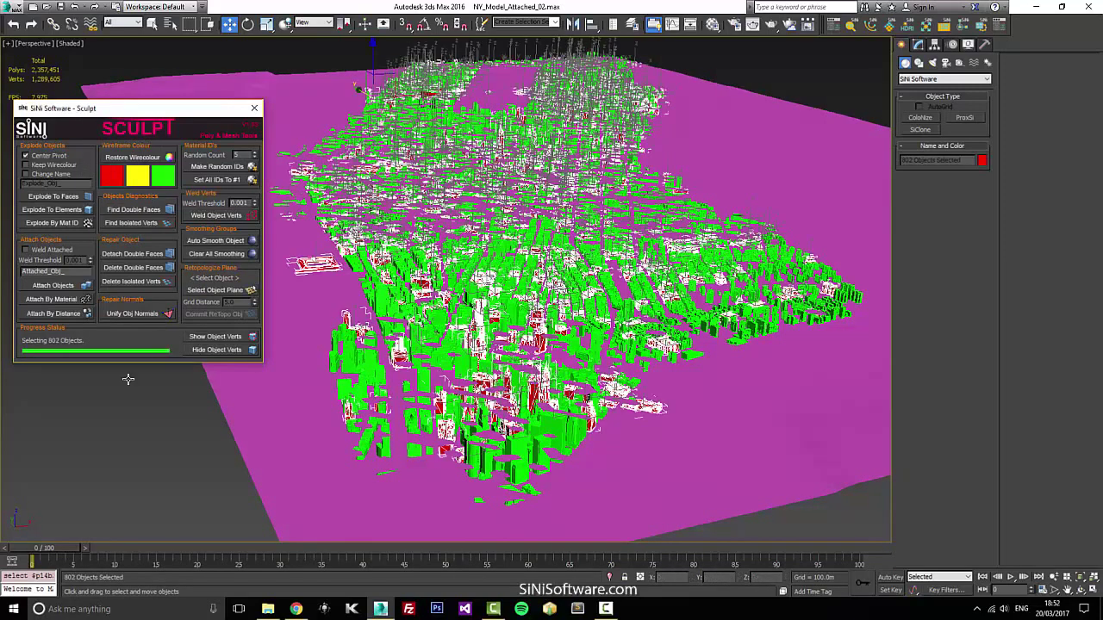
pyautogui.click(135, 254)
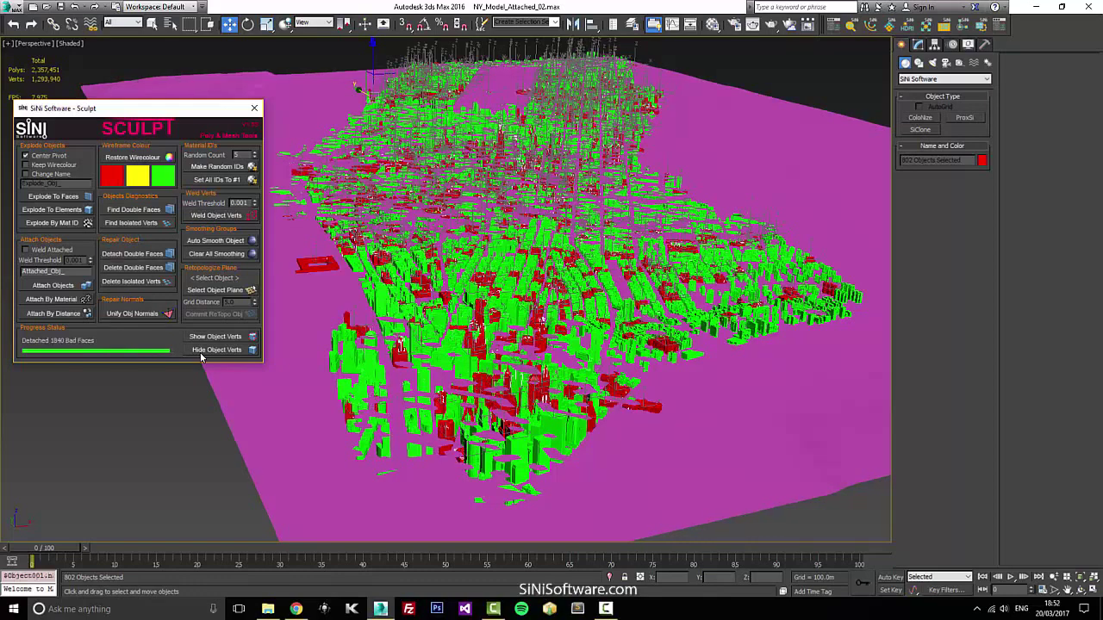
# Step: Lift the detached double faces above the city for inspection and delete them
pyautogui.keyDown('alt'); pyautogui.moveTo(316, 145); pyautogui.dragTo(338, 76, button='middle'); pyautogui.keyUp('alt')
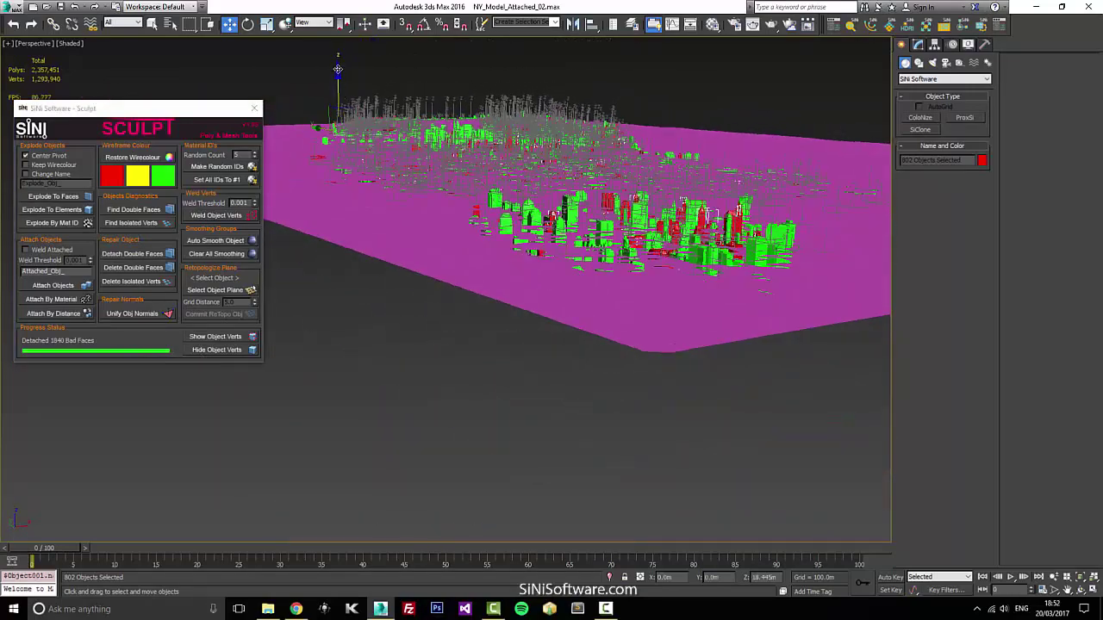
pyautogui.scroll(5, 597, 136)
pyautogui.keyDown('alt'); pyautogui.moveTo(597, 136); pyautogui.dragTo(643, 126, button='middle'); pyautogui.keyUp('alt')
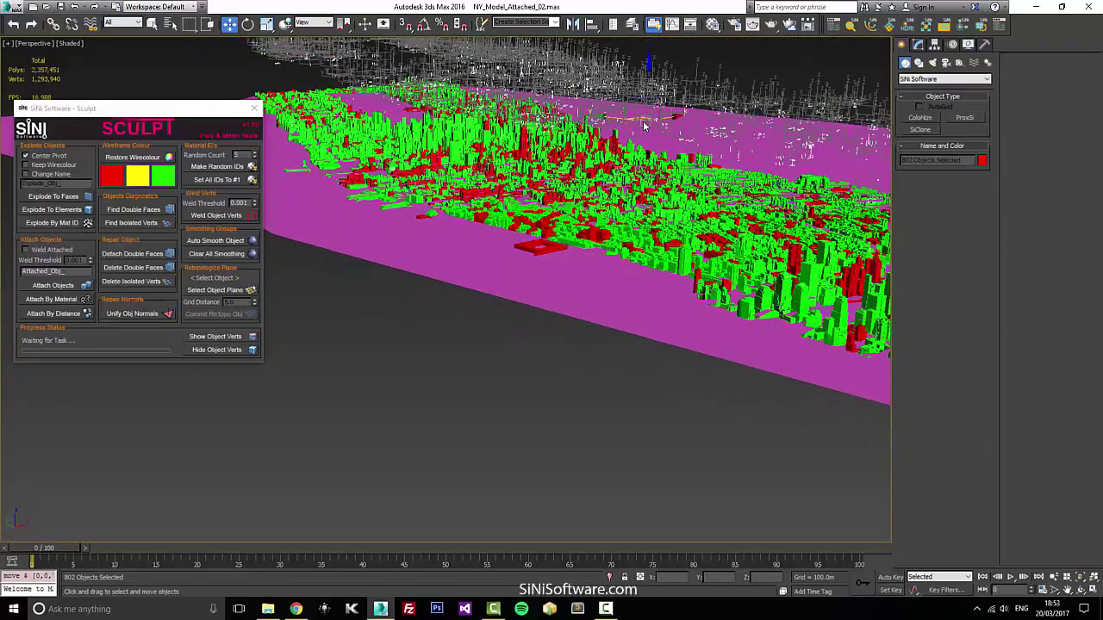
pyautogui.press('Delete')
# Step: Restore the original wireframe colours of the buildings with Sculpt
pyautogui.keyDown('alt'); pyautogui.moveTo(640, 233); pyautogui.dragTo(504, 250, button='middle'); pyautogui.keyUp('alt')
pyautogui.click(149, 157)
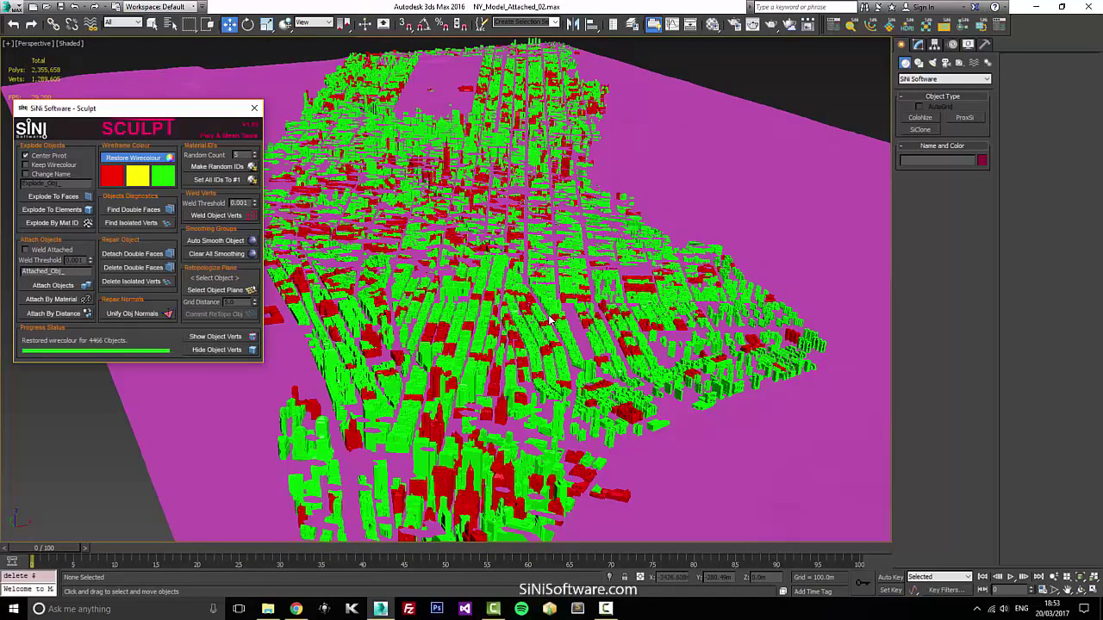
pyautogui.keyDown('alt'); pyautogui.moveTo(552, 319); pyautogui.dragTo(686, 170, button='middle'); pyautogui.keyUp('alt')
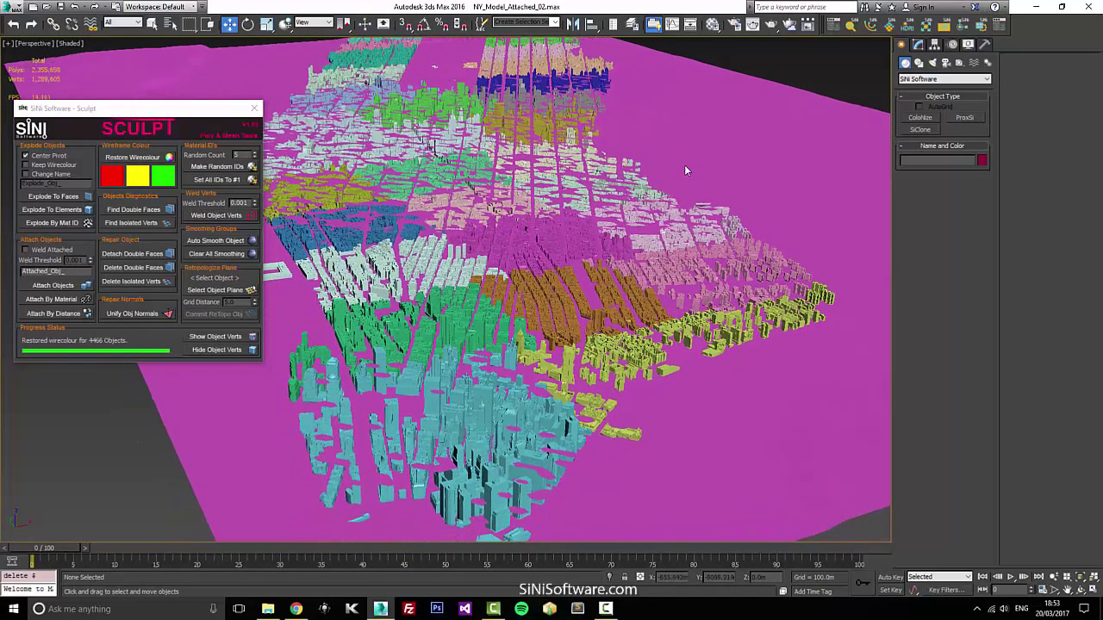
# Step: Select all the buildings and check them for isolated vertices with Sculpt
pyautogui.hotkey('ctrl', 'a')
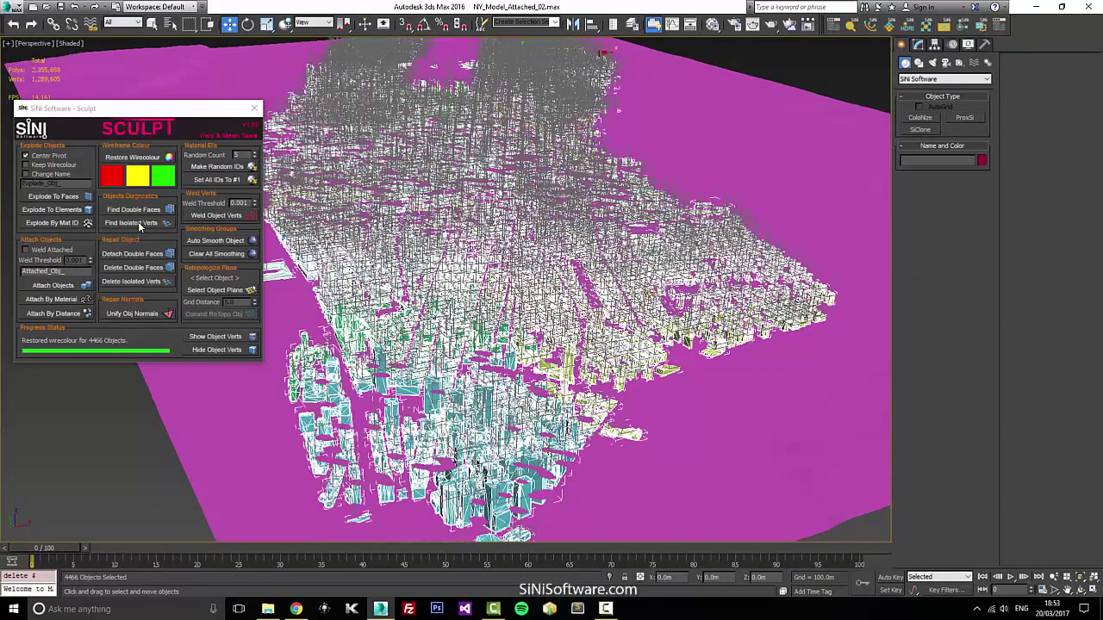
pyautogui.click(142, 226)
pyautogui.click(138, 223)
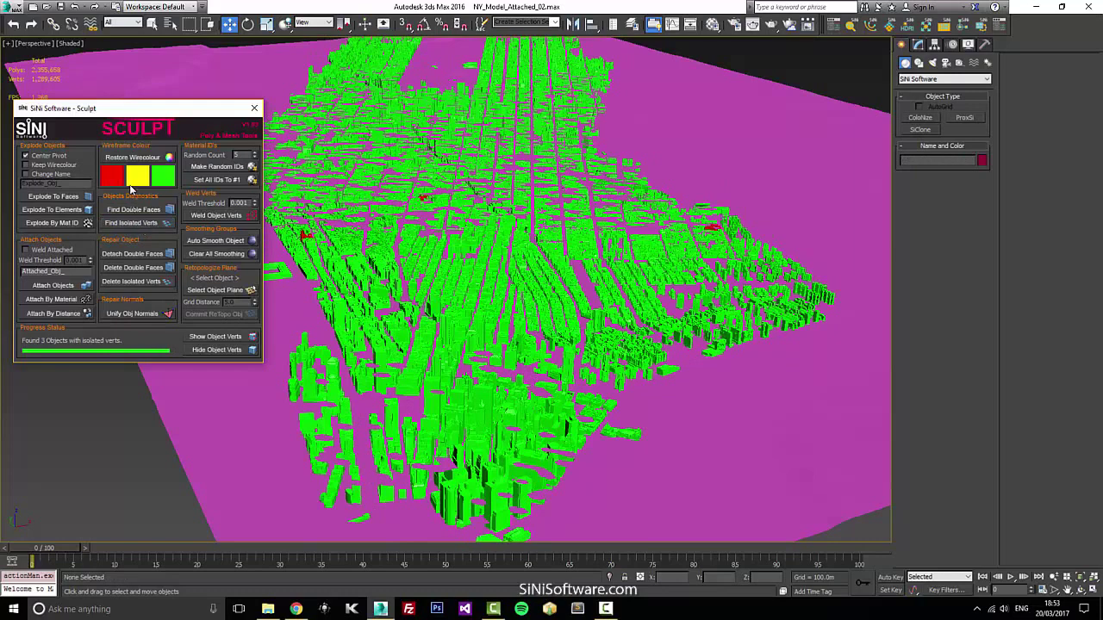
# Step: Delete the isolated vertices, restore the buildings' original wireframe colours and close Sculpt
pyautogui.click(137, 281)
pyautogui.click(119, 159)
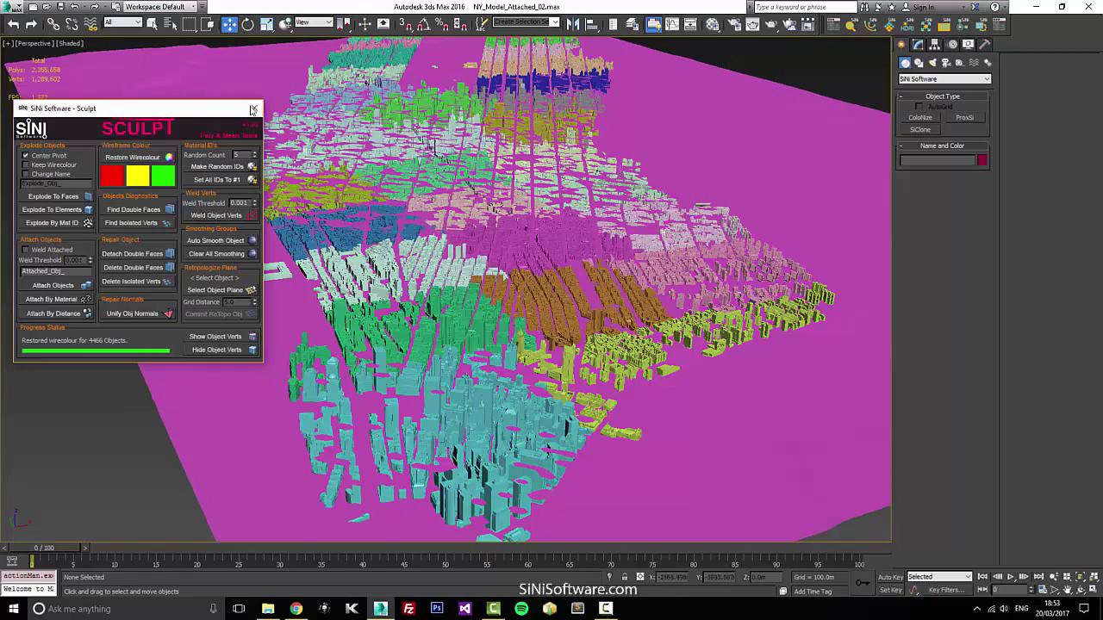
pyautogui.click(253, 110)
# Step: Select every turquoise building at the near end of the city by matching wireframe colour with IgNite
pyautogui.scroll(-1, 495, 401)
pyautogui.click(486, 390)
pyautogui.keyDown('alt'); pyautogui.moveTo(487, 389); pyautogui.dragTo(635, 393, button='middle'); pyautogui.keyUp('alt')
pyautogui.hotkey('ctrl', 'shift', 'i')
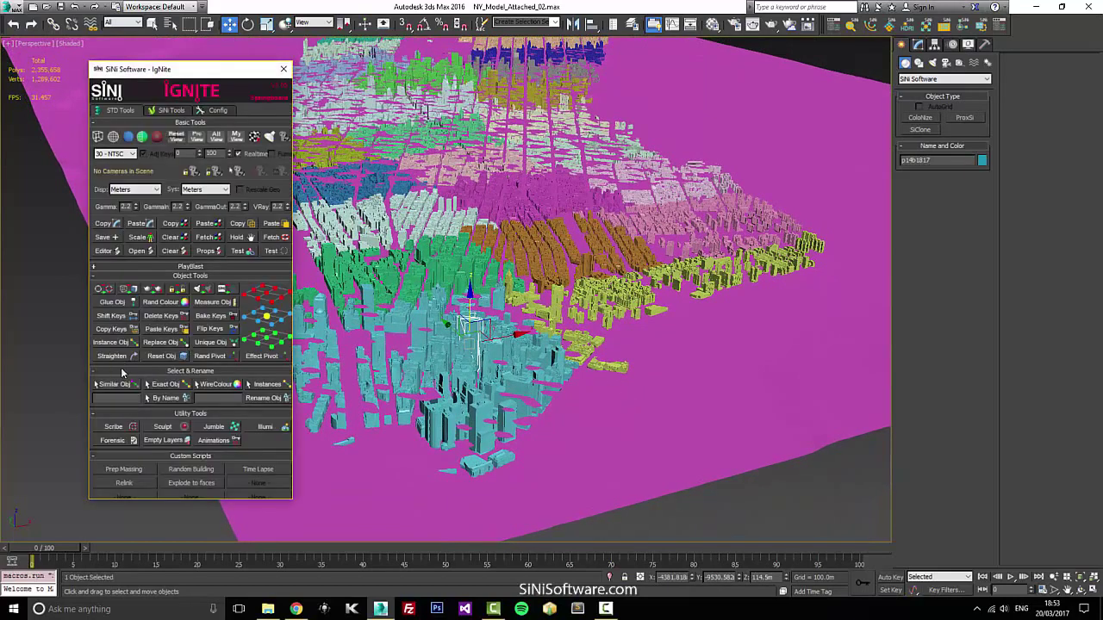
pyautogui.click(431, 382)
pyautogui.keyDown('alt'); pyautogui.moveTo(431, 382); pyautogui.dragTo(681, 392, button='middle'); pyautogui.keyUp('alt')
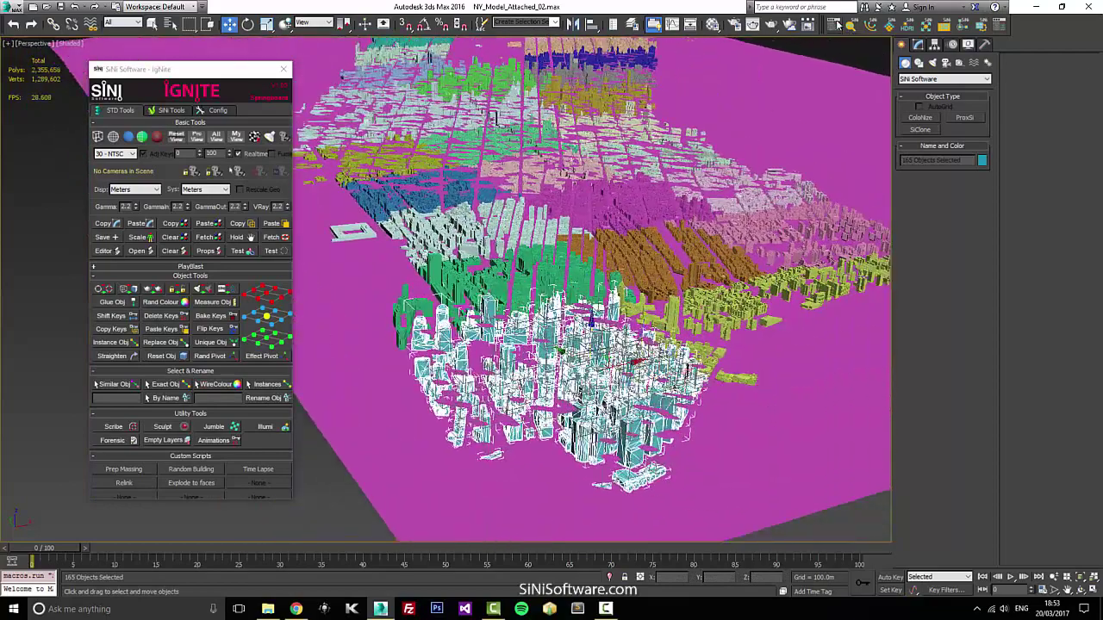
# Step: Attach the selected turquoise buildings into a single object with Sculpt
pyautogui.click(888, 26)
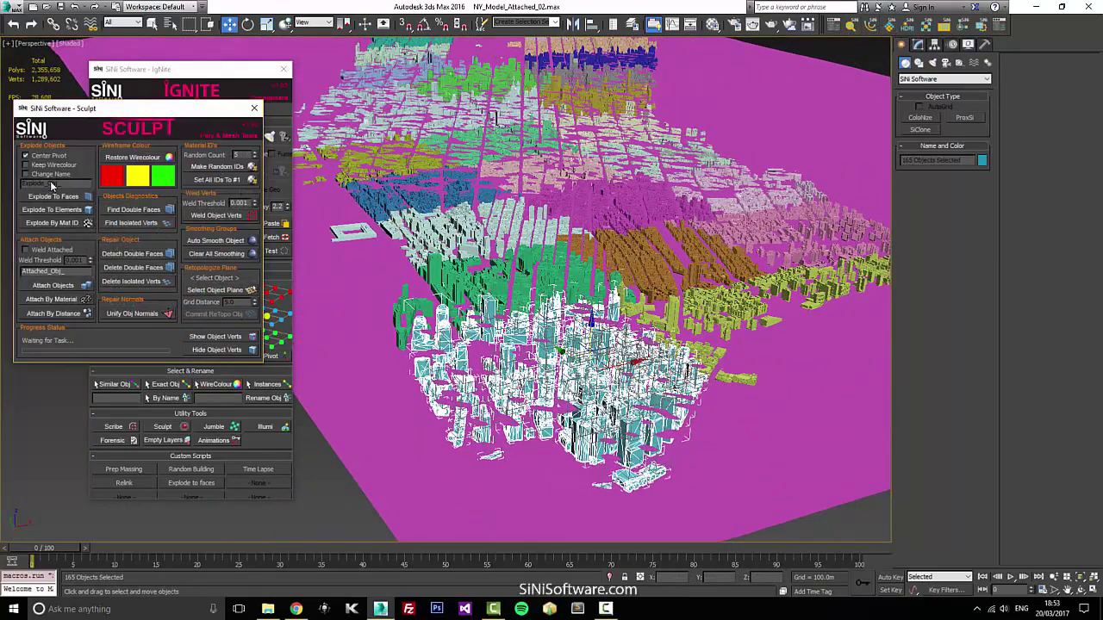
pyautogui.click(53, 287)
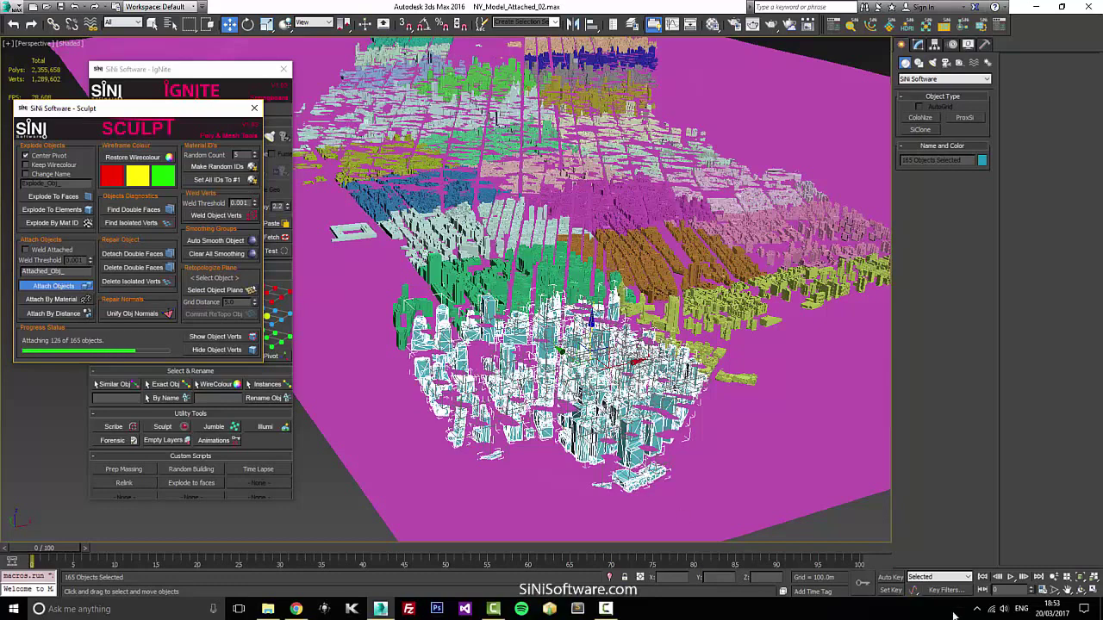
pyautogui.click(607, 608)
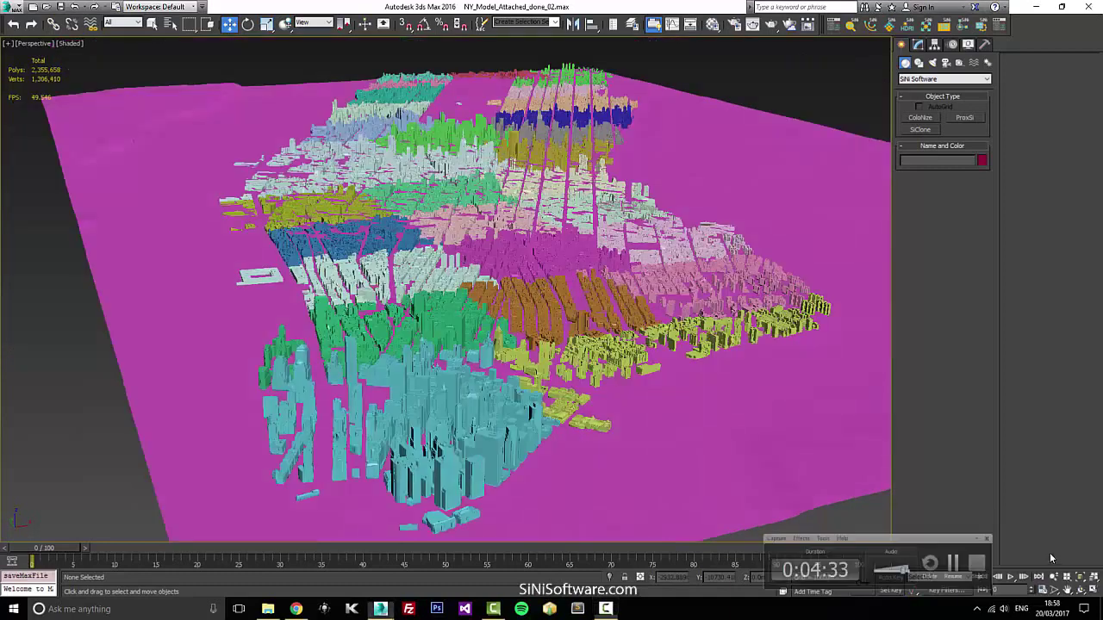
# Step: Select several of the attached city blocks one after another to check that each colour group is a single object
pyautogui.click(463, 393)
pyautogui.click(636, 303)
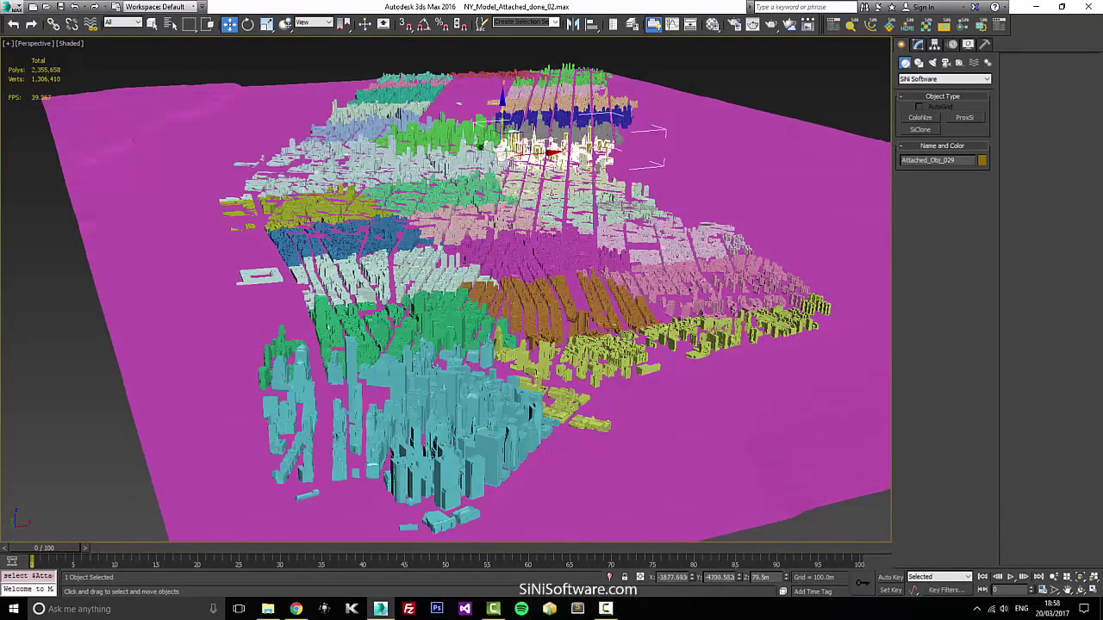
pyautogui.click(556, 162)
pyautogui.click(579, 189)
pyautogui.click(436, 185)
pyautogui.click(459, 159)
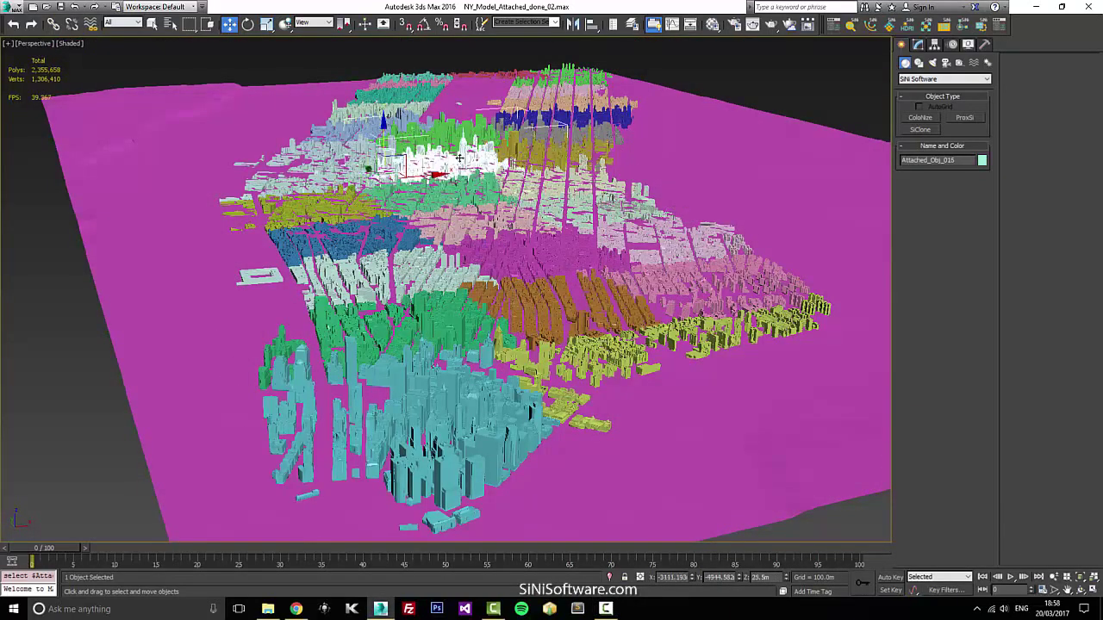
pyautogui.click(705, 276)
pyautogui.keyDown('alt'); pyautogui.moveTo(705, 278); pyautogui.dragTo(706, 278, button='middle'); pyautogui.keyUp('alt')
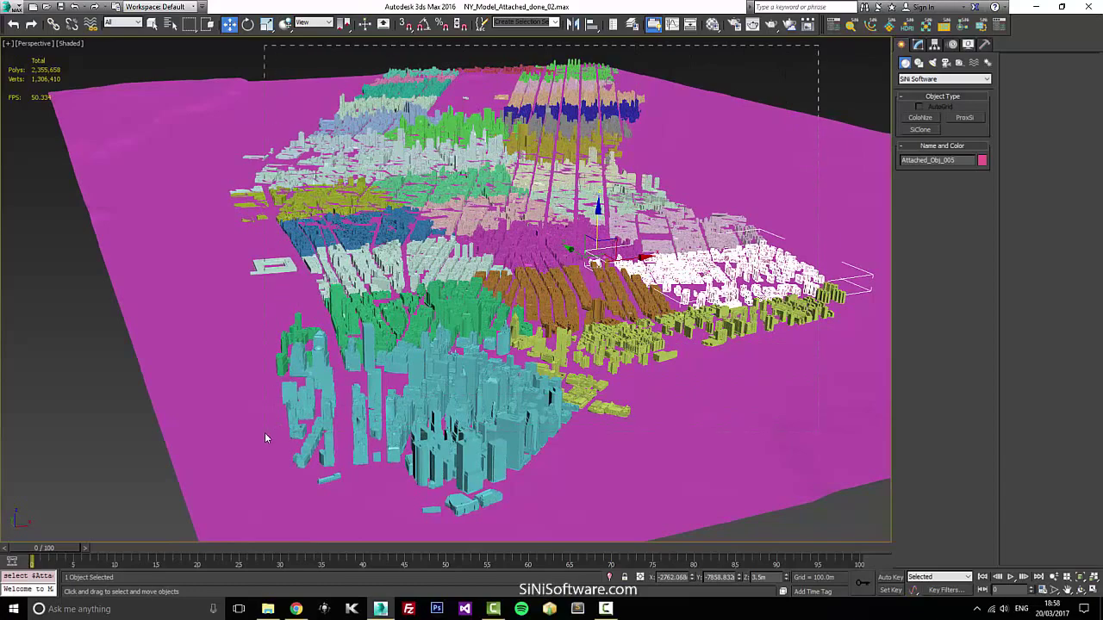
# Step: Select all the city blocks and set the ProxSi folder on the desktop as IgNite's external file location for bulk proxy creation
pyautogui.hotkey('ctrl', 'a')
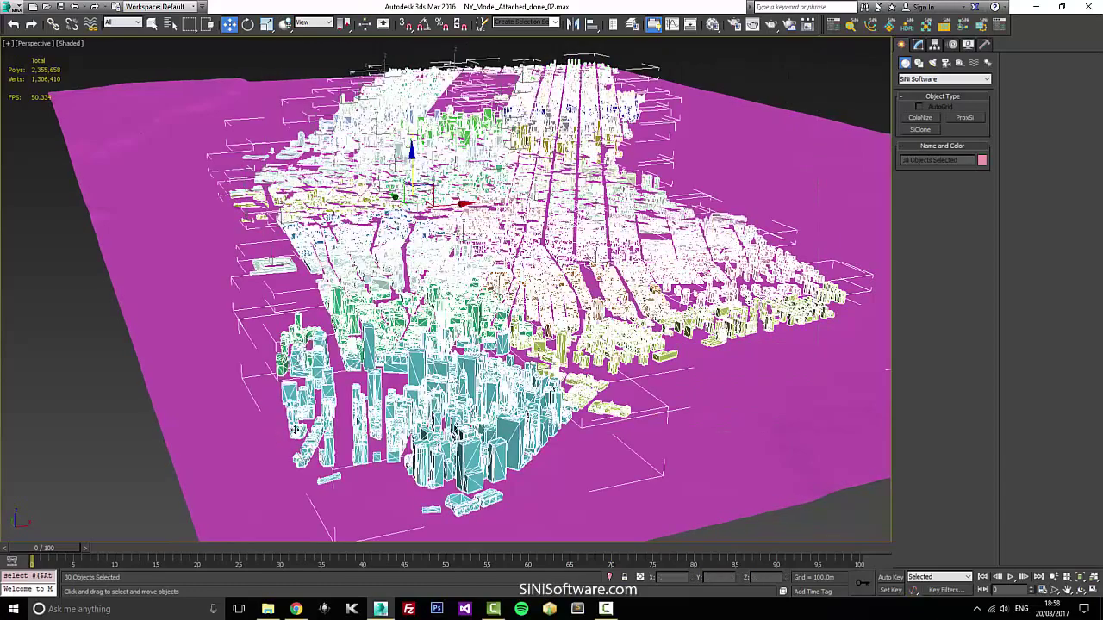
pyautogui.click(836, 26)
pyautogui.click(143, 99)
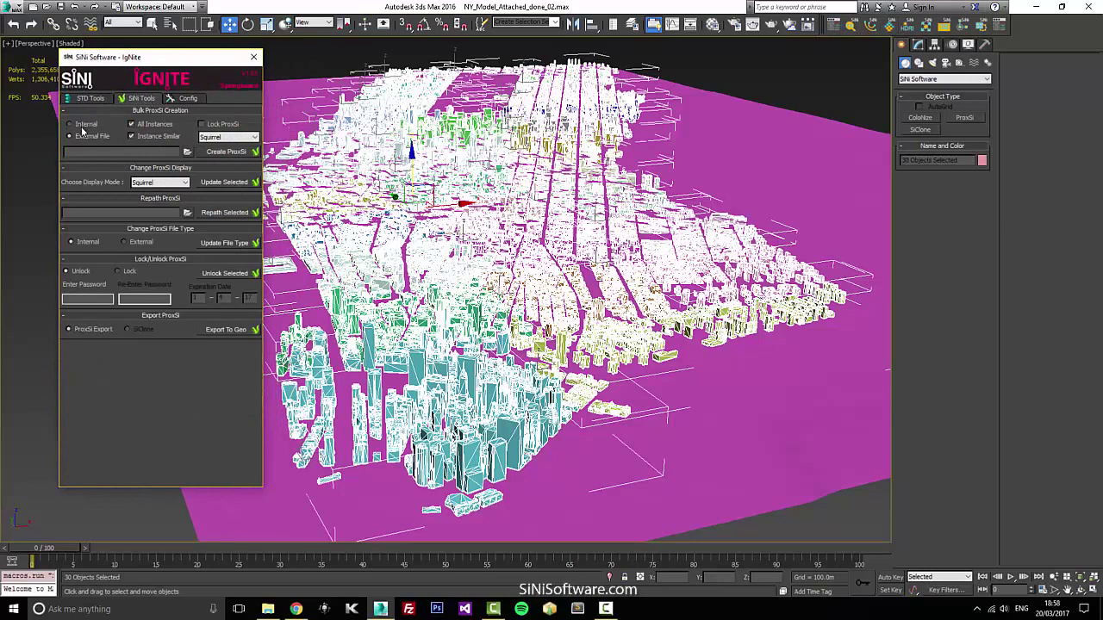
pyautogui.click(187, 152)
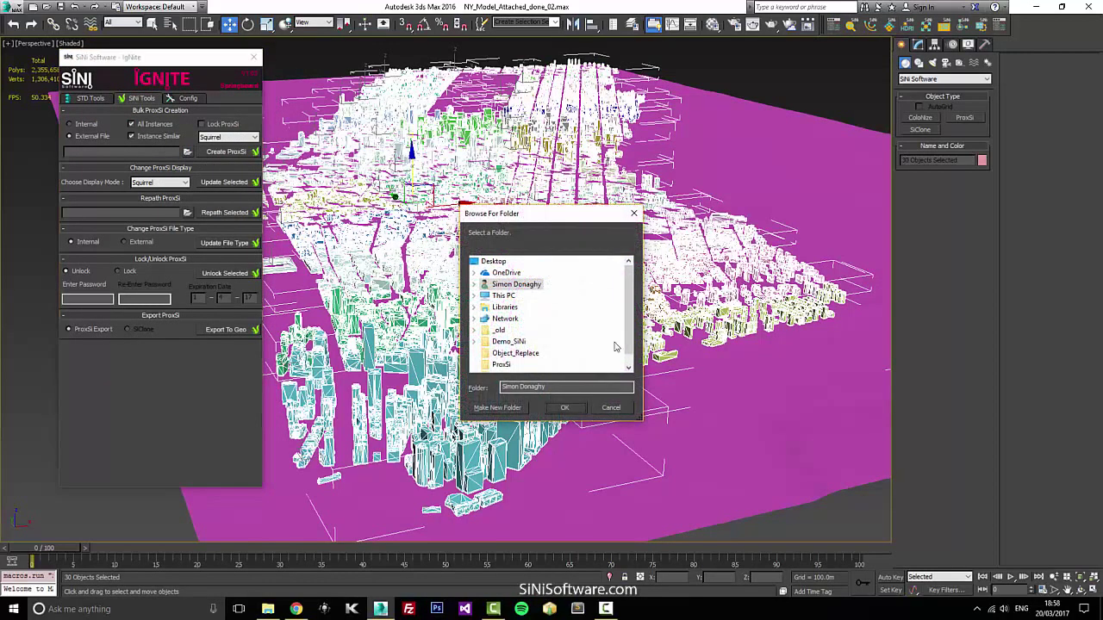
pyautogui.click(500, 364)
pyautogui.click(567, 409)
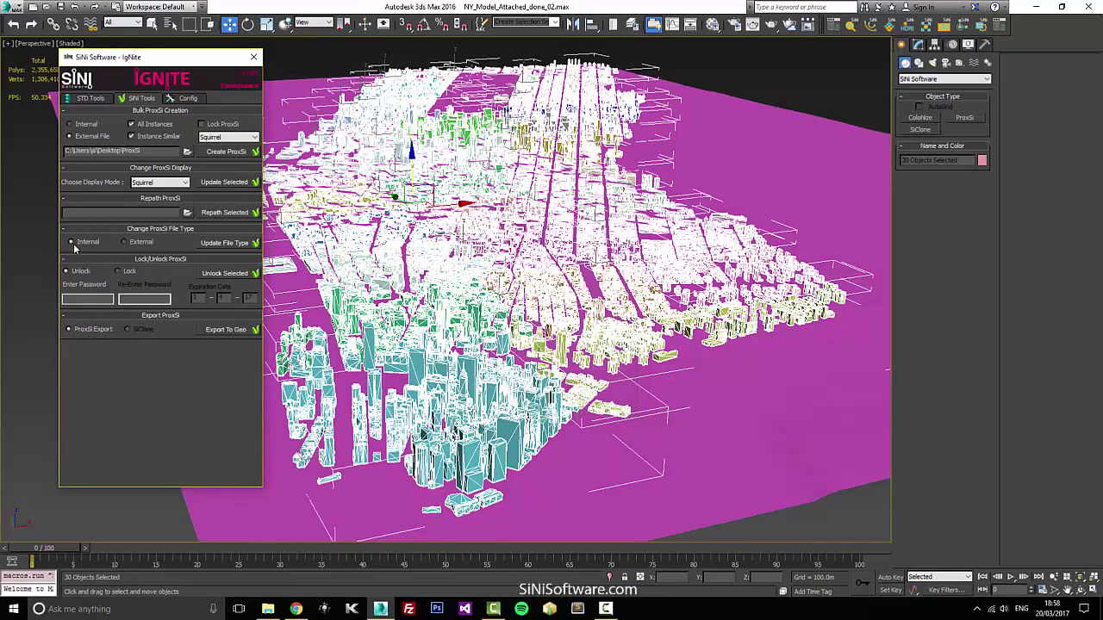
# Step: Convert all the selected city blocks to external ProxSi proxies with the Half Mesh display
pyautogui.click(229, 137)
pyautogui.click(226, 181)
pyautogui.click(244, 152)
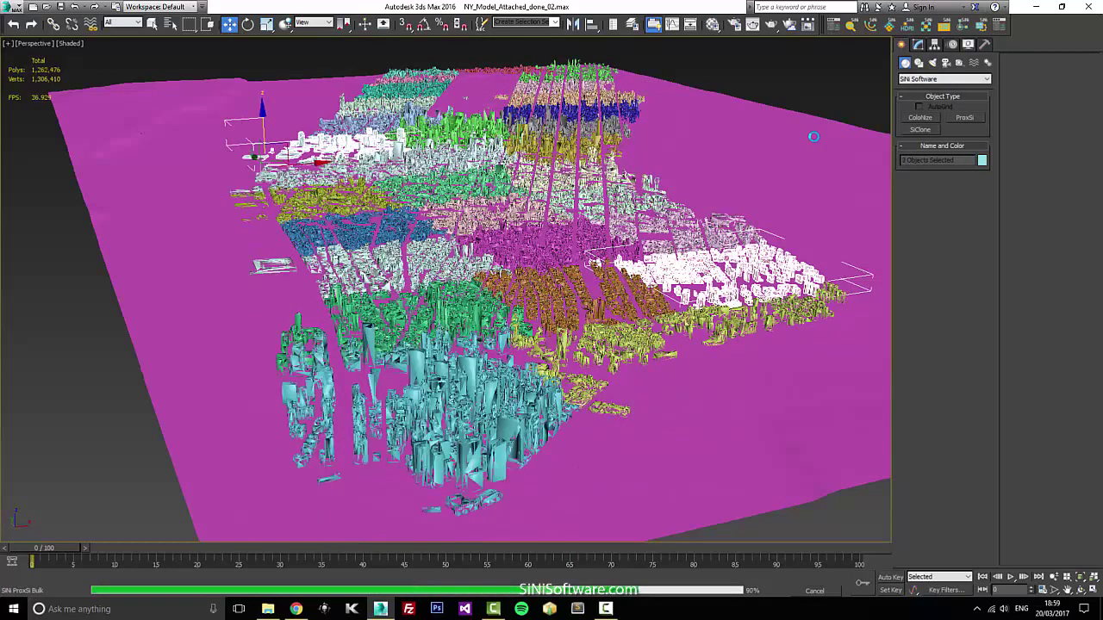
# Step: Try the Logo and Pyramid displays on the pale proxy block behind the green buildings, then return it to Half Mesh
pyautogui.moveTo(144, 70); pyautogui.dragTo(121, 131)
pyautogui.click(388, 264)
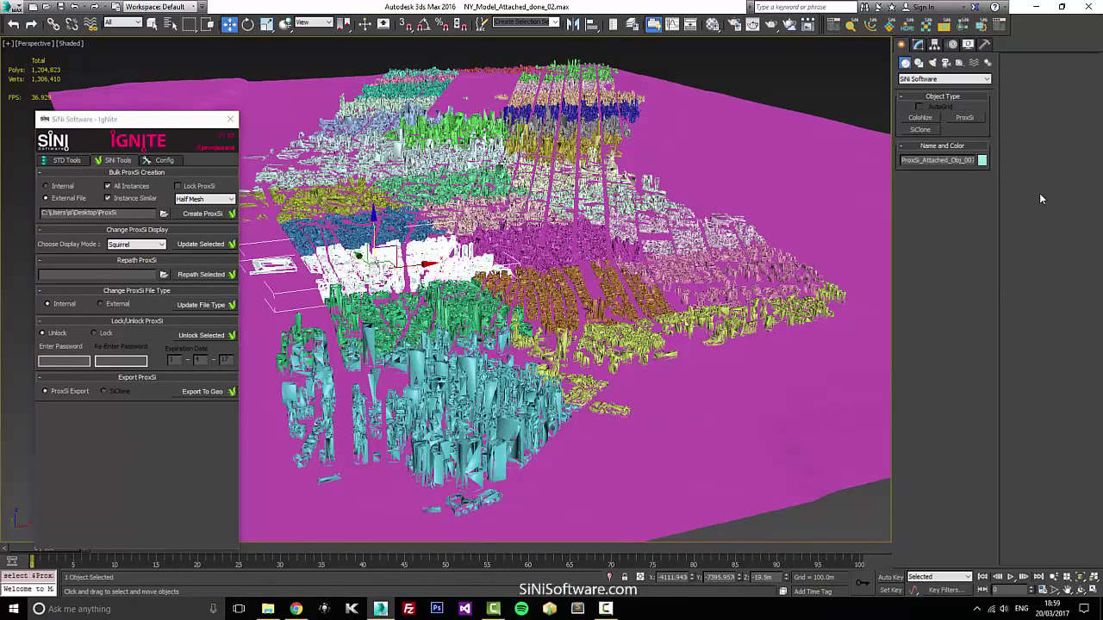
pyautogui.click(917, 44)
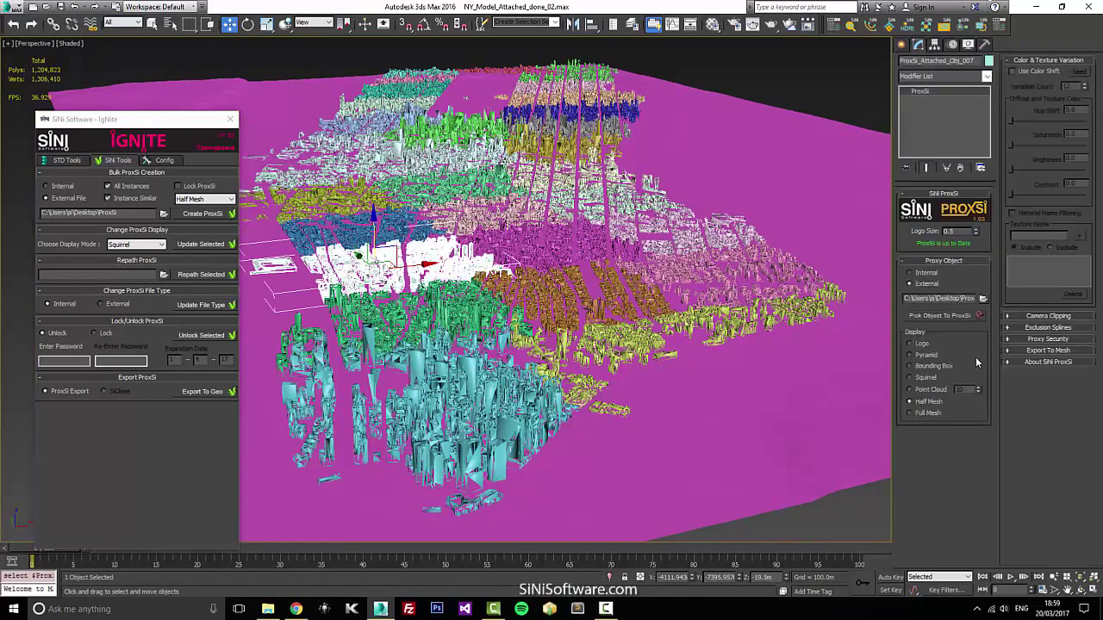
pyautogui.click(918, 346)
pyautogui.click(918, 356)
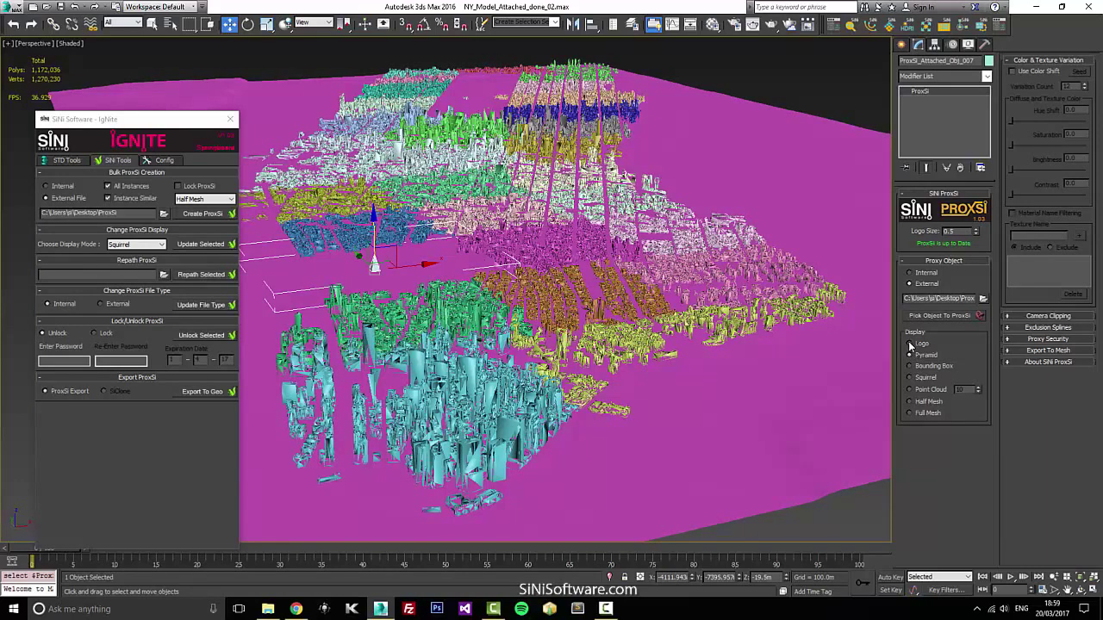
pyautogui.click(920, 401)
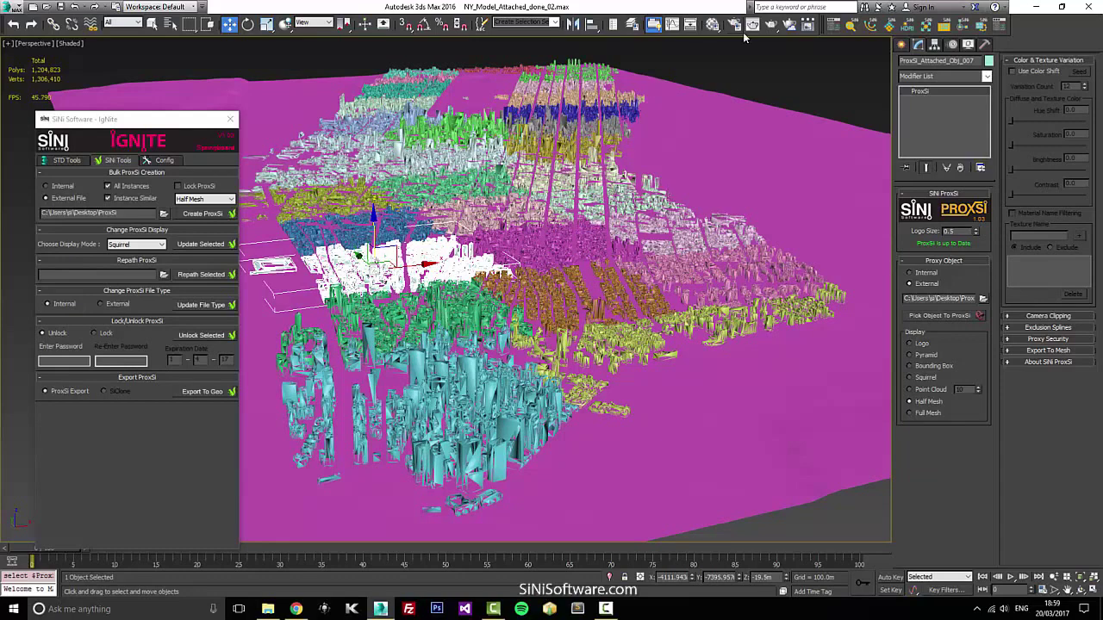
# Step: Export all the city proxies back to geometry with IgNite and select the yellow block to check its mesh
pyautogui.moveTo(754, 46); pyautogui.dragTo(302, 460)
pyautogui.moveTo(722, 449); pyautogui.dragTo(722, 448)
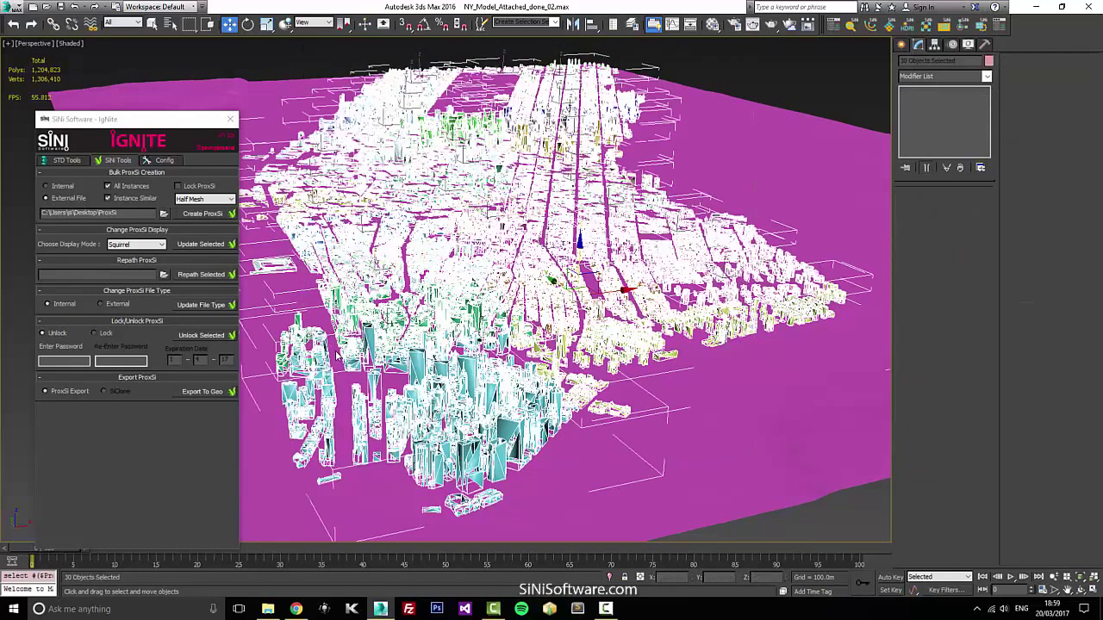
pyautogui.click(202, 392)
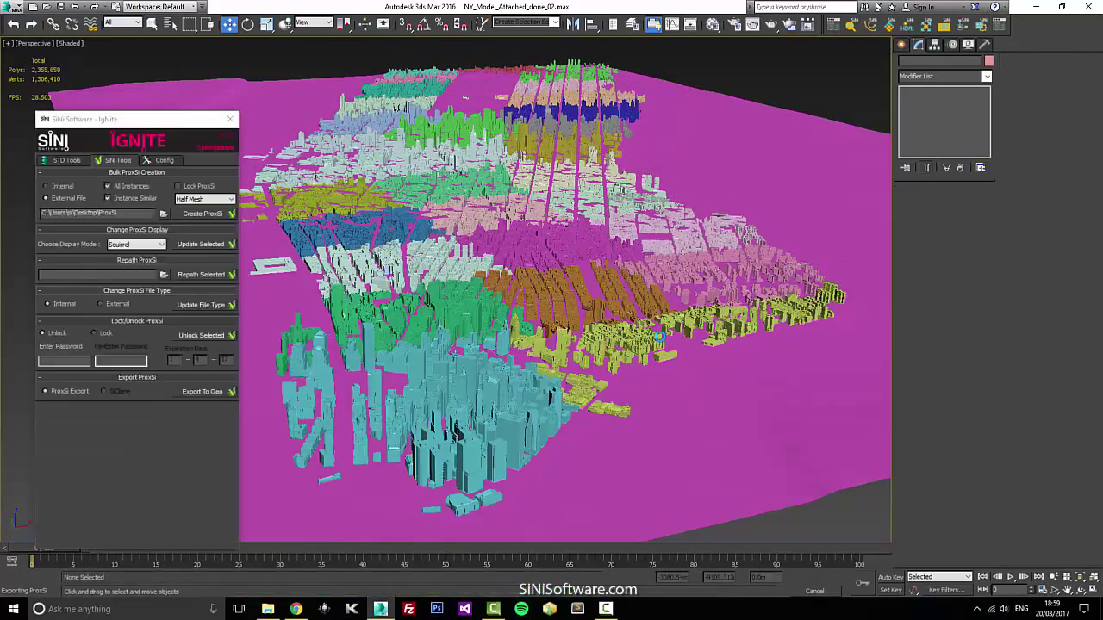
pyautogui.click(614, 347)
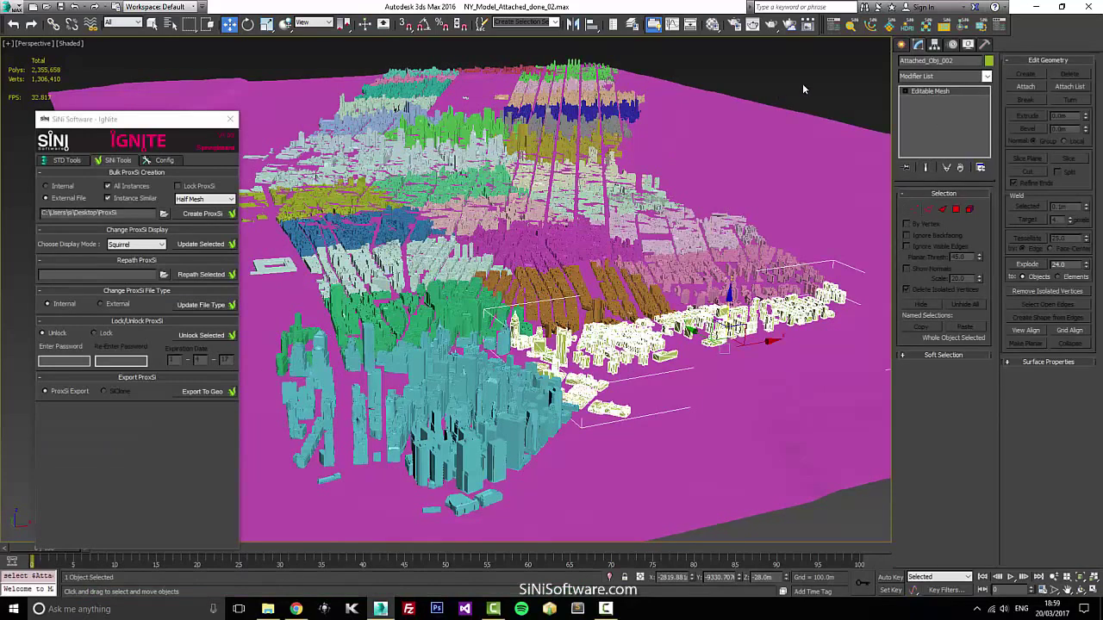
# Step: Convert all the city blocks to external Half Mesh ProxSi proxies again and bring up IgNite's standard tools
pyautogui.hotkey('ctrl', 'a')
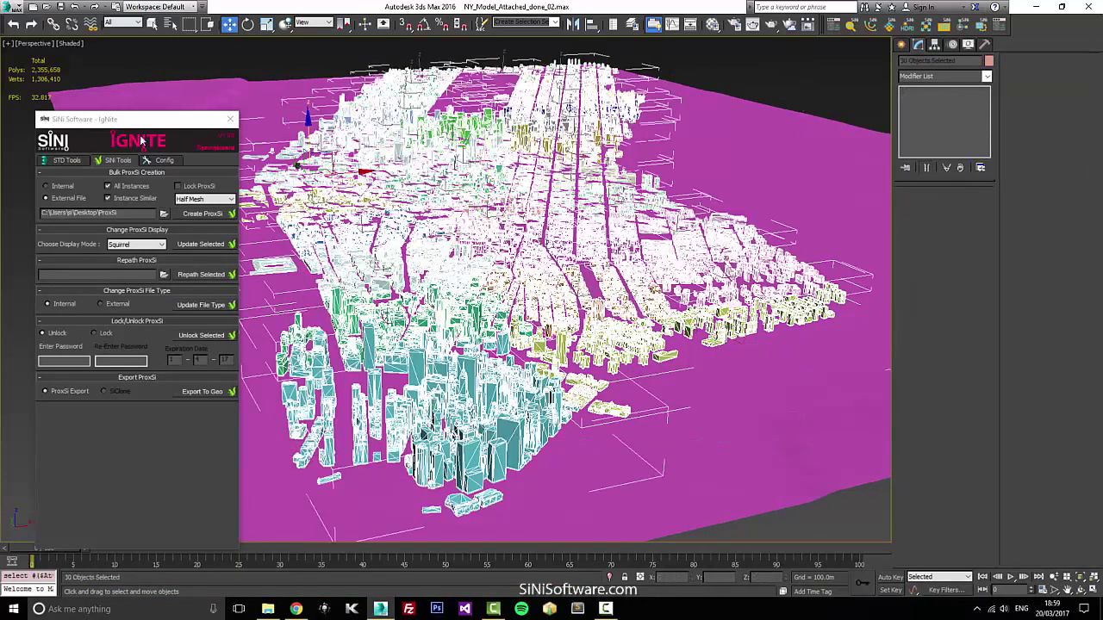
pyautogui.click(206, 214)
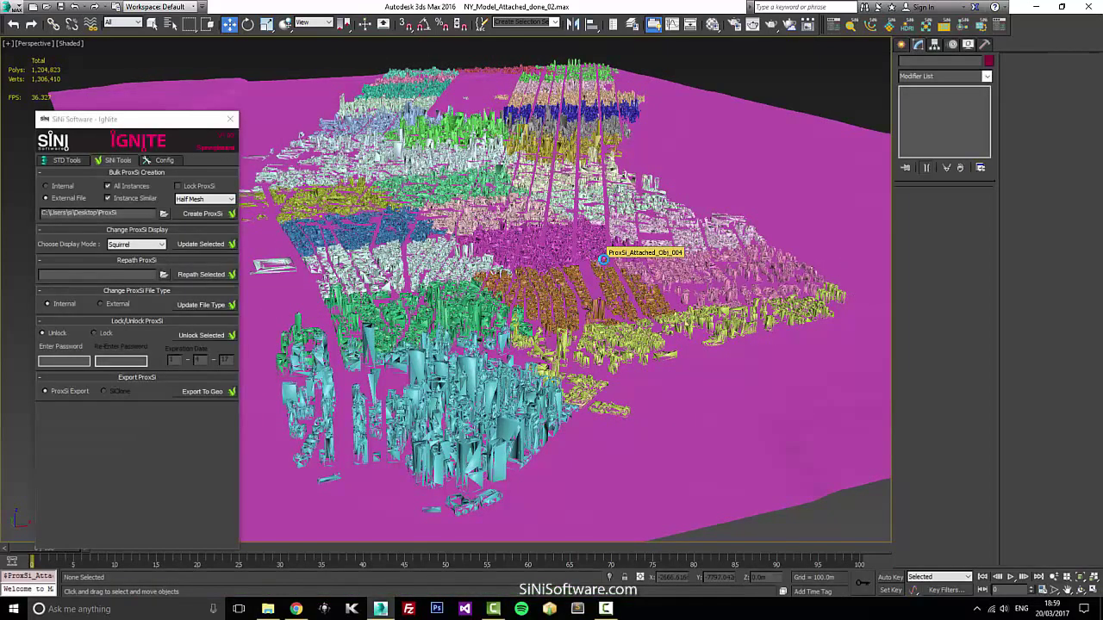
pyautogui.click(79, 162)
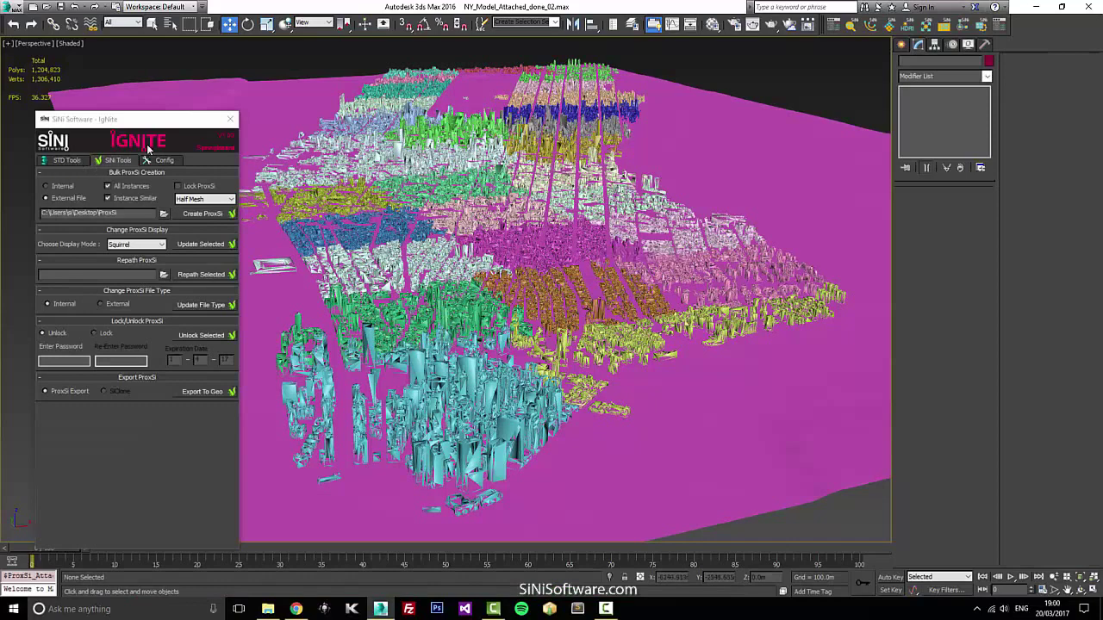
pyautogui.moveTo(172, 134); pyautogui.dragTo(173, 97)
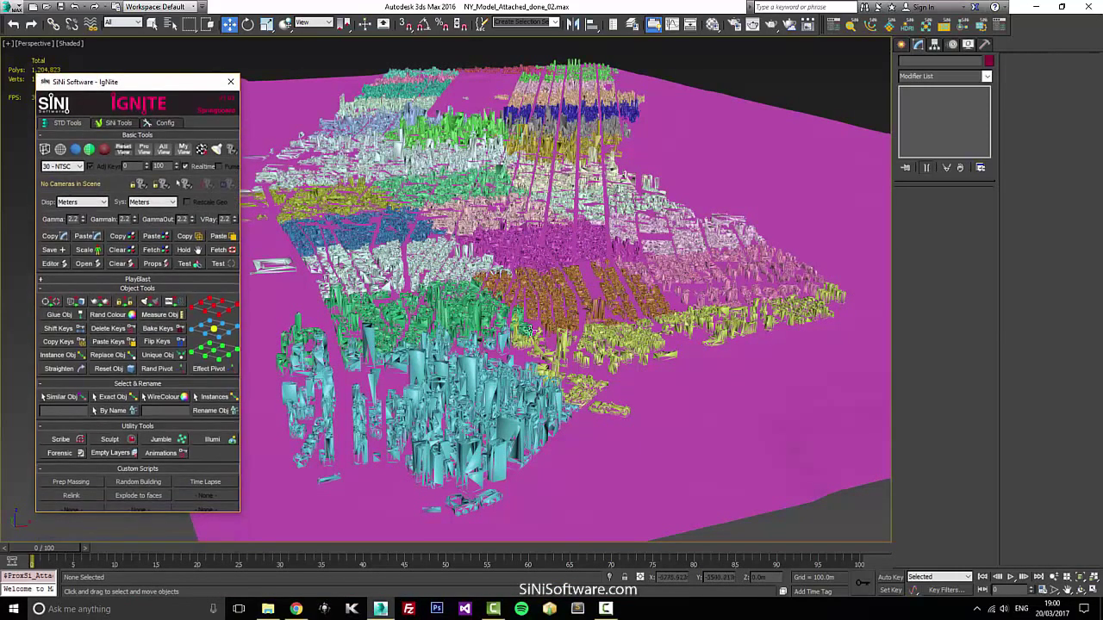